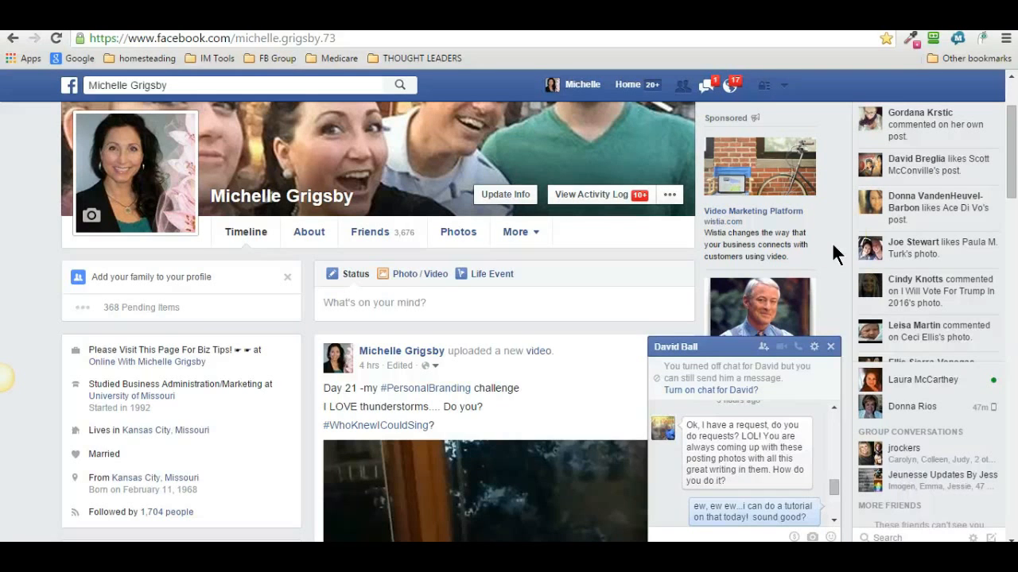
# Step: Close the open chat and examine the profile timeline for example posts that combine photos with overlaid text
pyautogui.moveTo(1016, 155); pyautogui.dragTo(1016, 236)
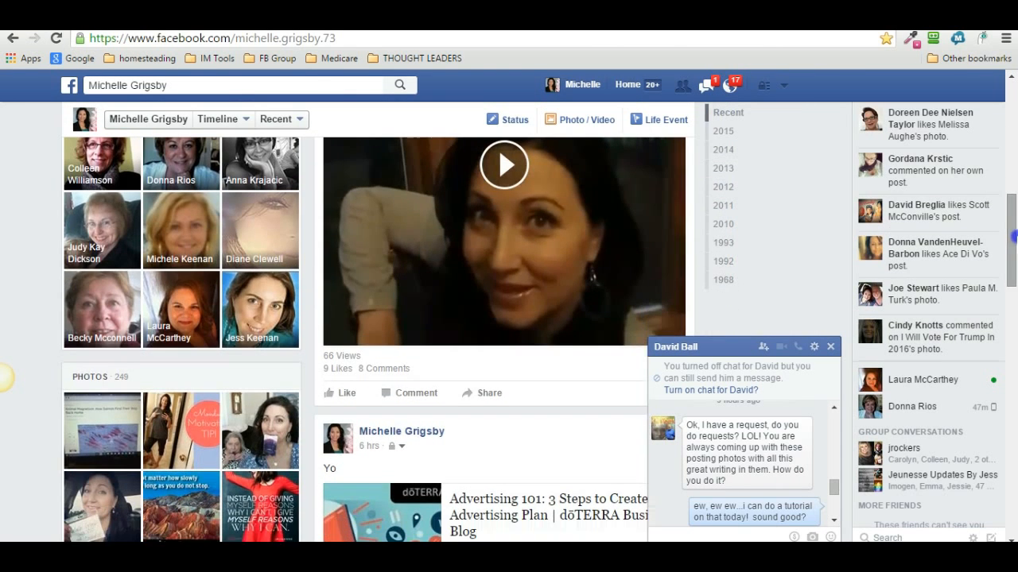
pyautogui.click(830, 347)
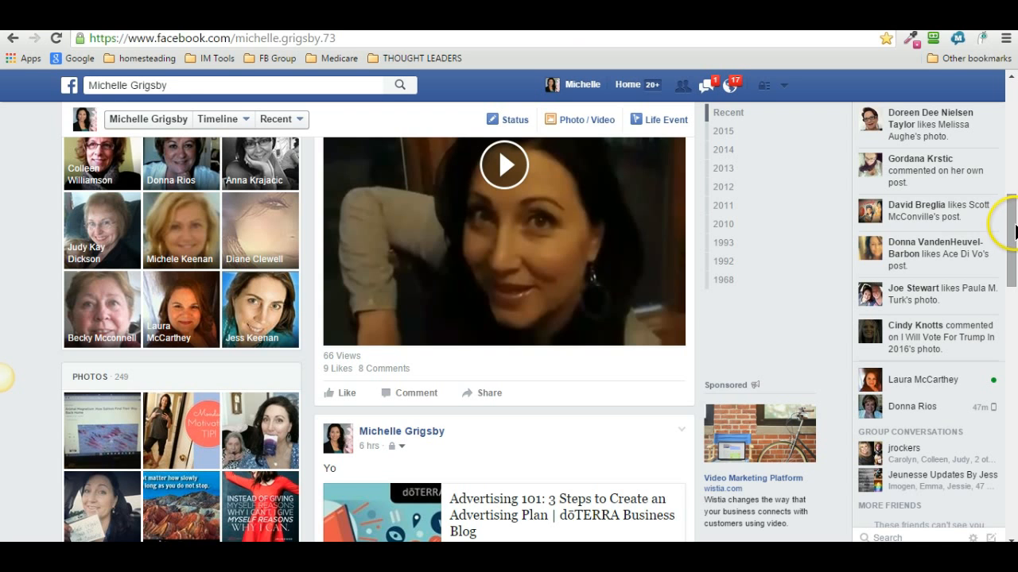
pyautogui.moveTo(1015, 230); pyautogui.dragTo(1013, 306)
pyautogui.scroll(-9, 1015, 248)
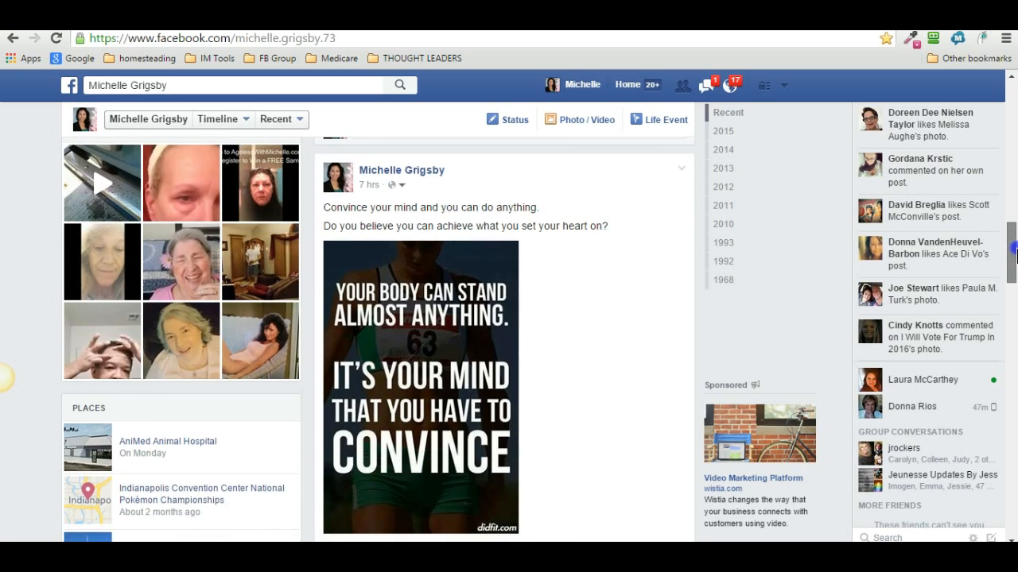
pyautogui.scroll(-12, 1014, 332)
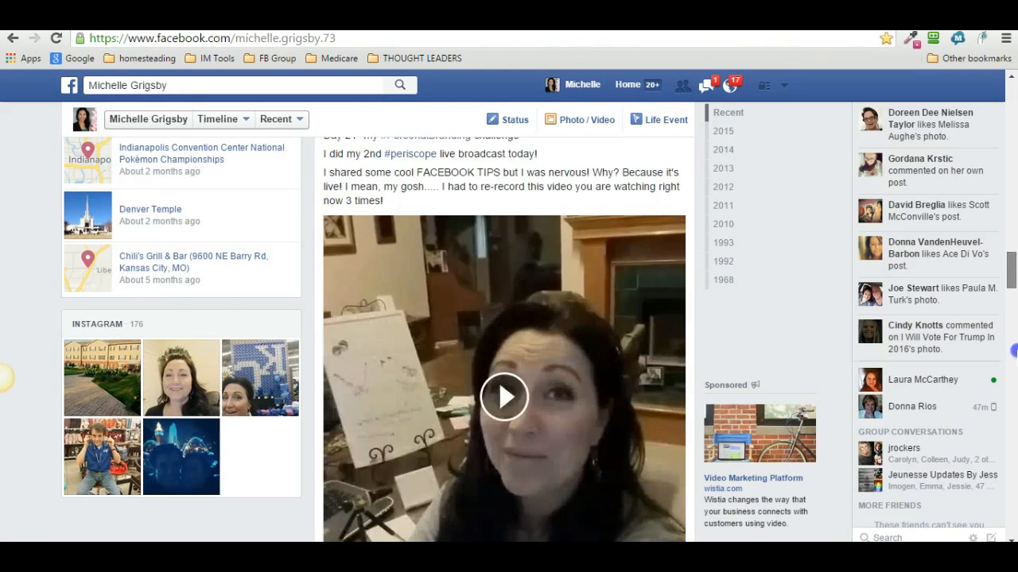
pyautogui.moveTo(1014, 433); pyautogui.dragTo(1014, 515)
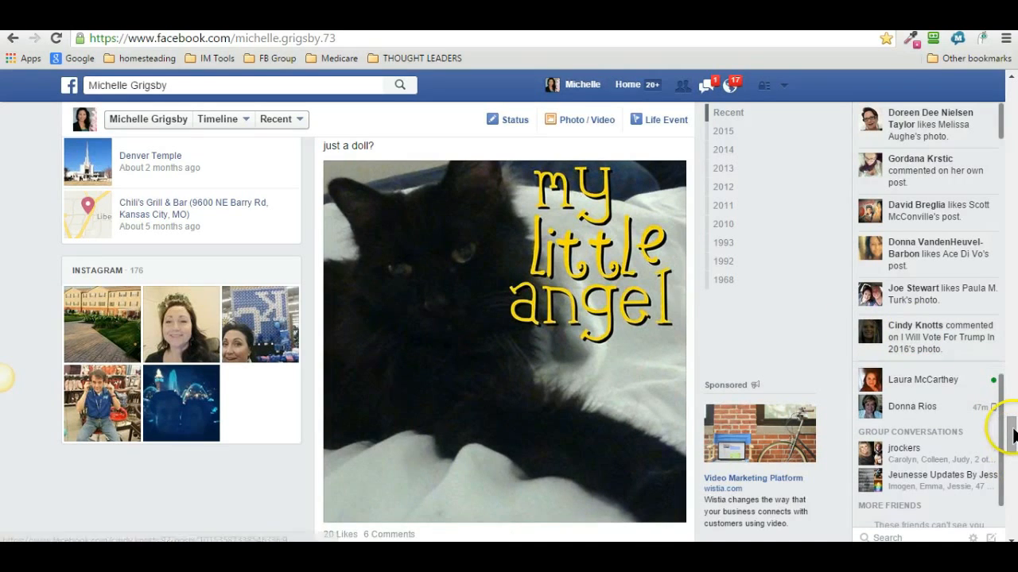
pyautogui.moveTo(1013, 433); pyautogui.dragTo(1014, 444)
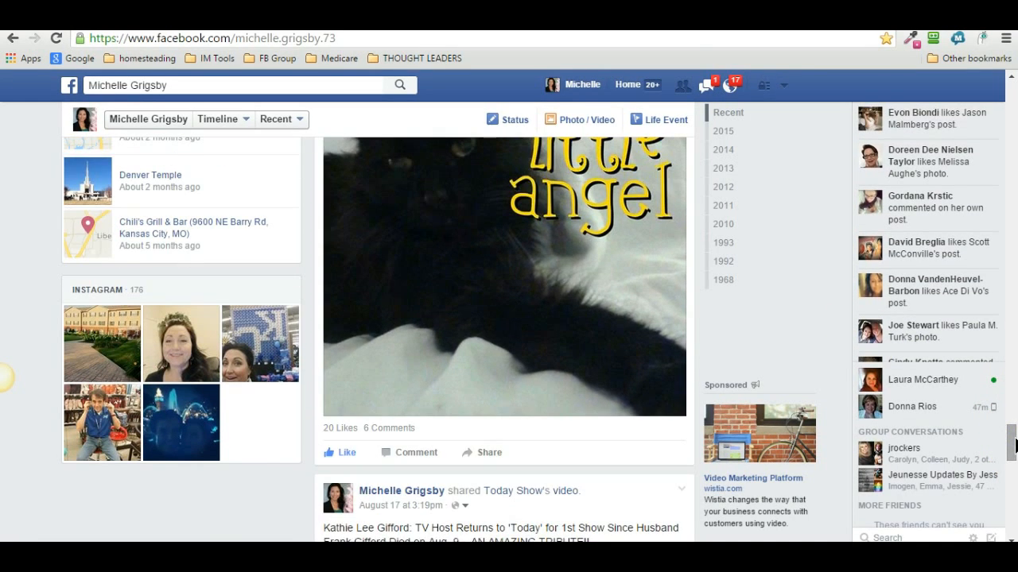
pyautogui.moveTo(1014, 445); pyautogui.dragTo(1015, 502)
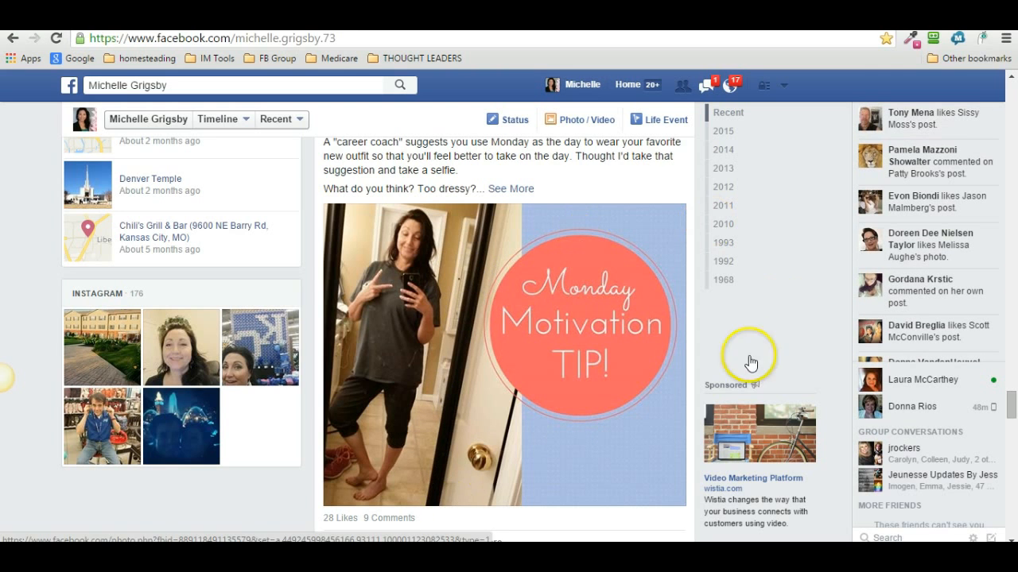
pyautogui.scroll(-5, 1012, 385)
pyautogui.moveTo(1012, 378); pyautogui.dragTo(1016, 163)
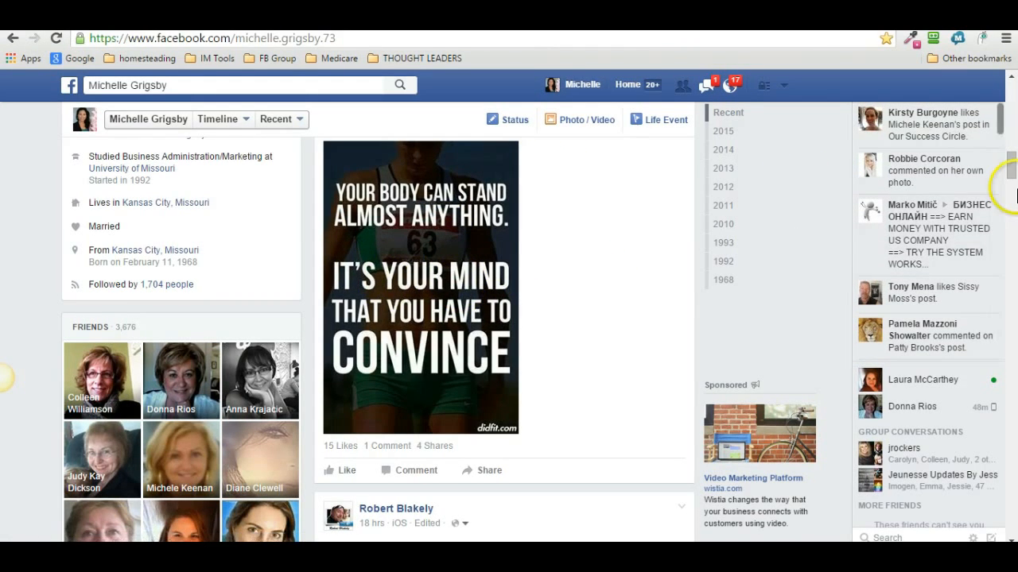
pyautogui.moveTo(1015, 178); pyautogui.dragTo(1013, 409)
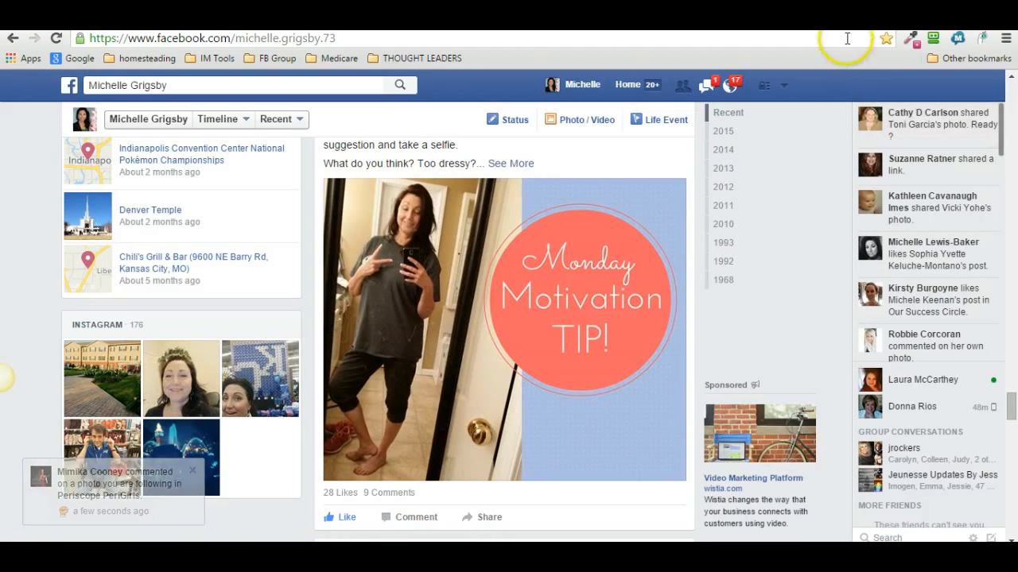
# Step: Open canva.com in a new browser tab
pyautogui.hotkey('ctrl', 't')
pyautogui.click(747, 40)
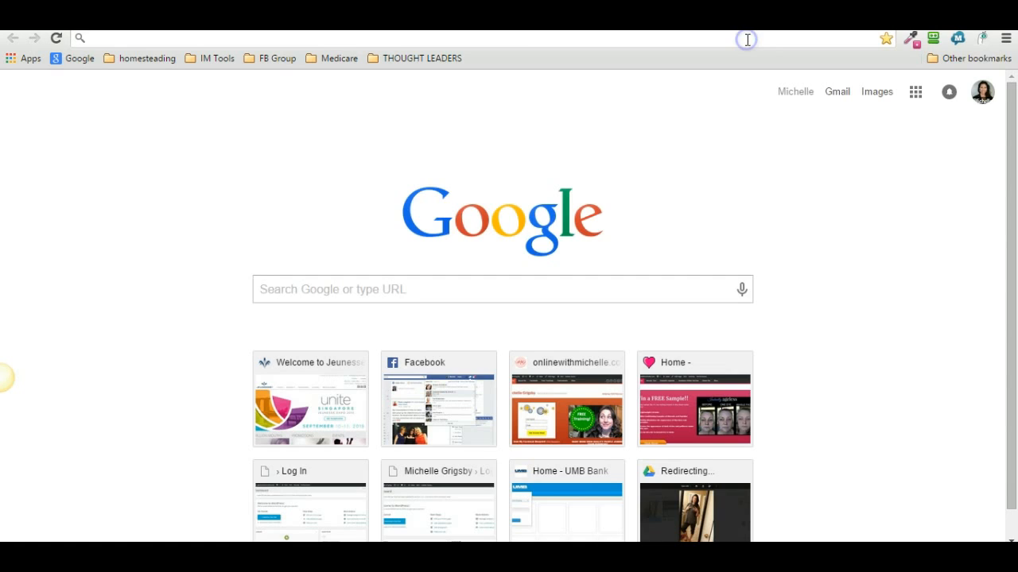
pyautogui.write('canva.com')
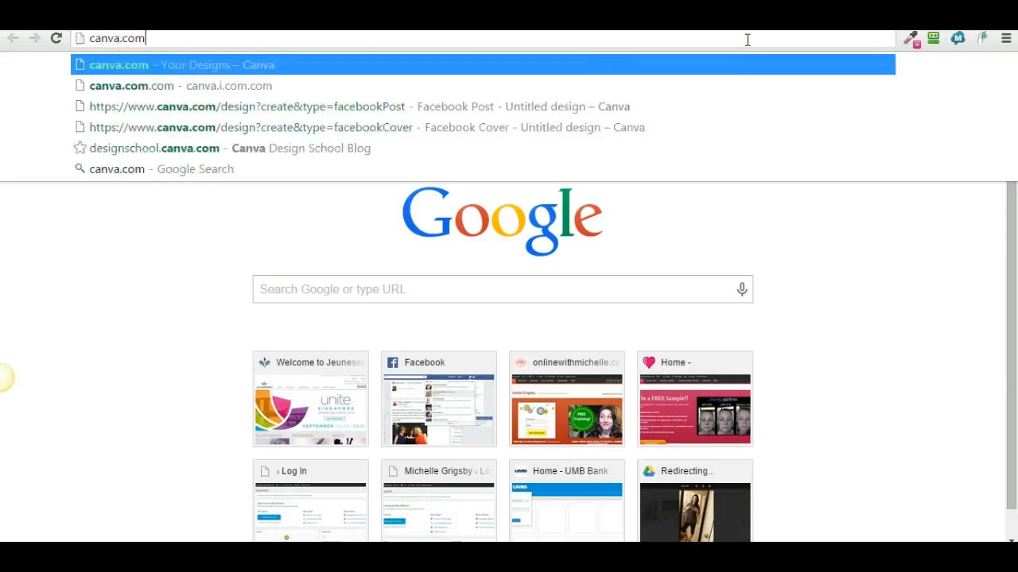
pyautogui.press('Return')
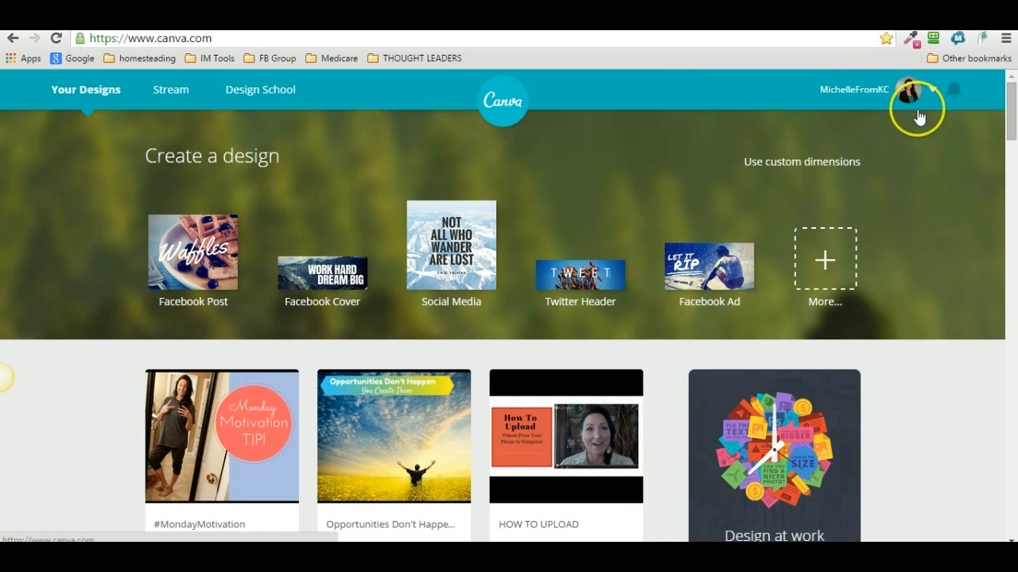
# Step: Review the existing designs, start a new Facebook Post design and look through its available layouts
pyautogui.moveTo(1012, 112); pyautogui.dragTo(1014, 131)
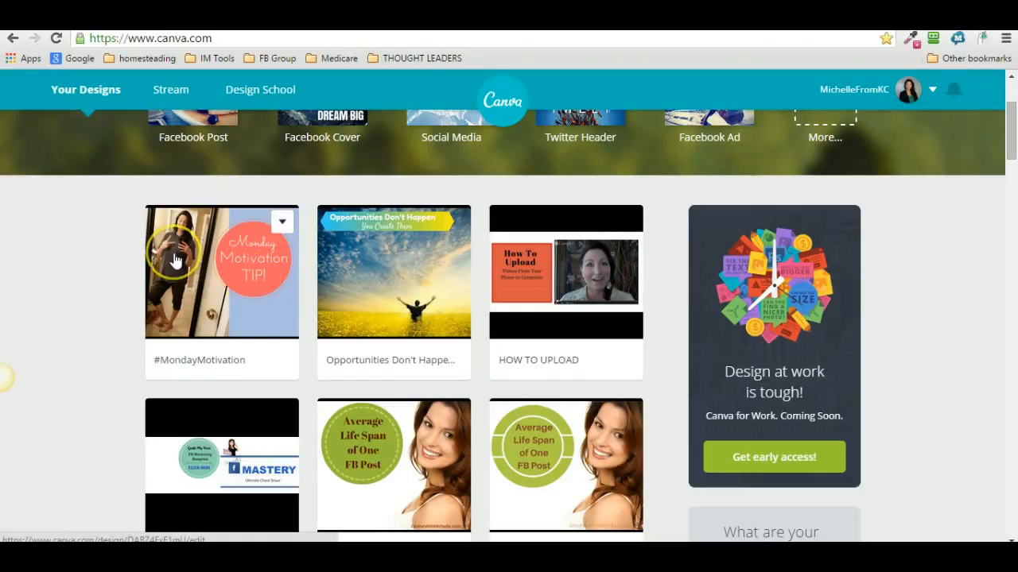
pyautogui.moveTo(1013, 155); pyautogui.dragTo(1013, 215)
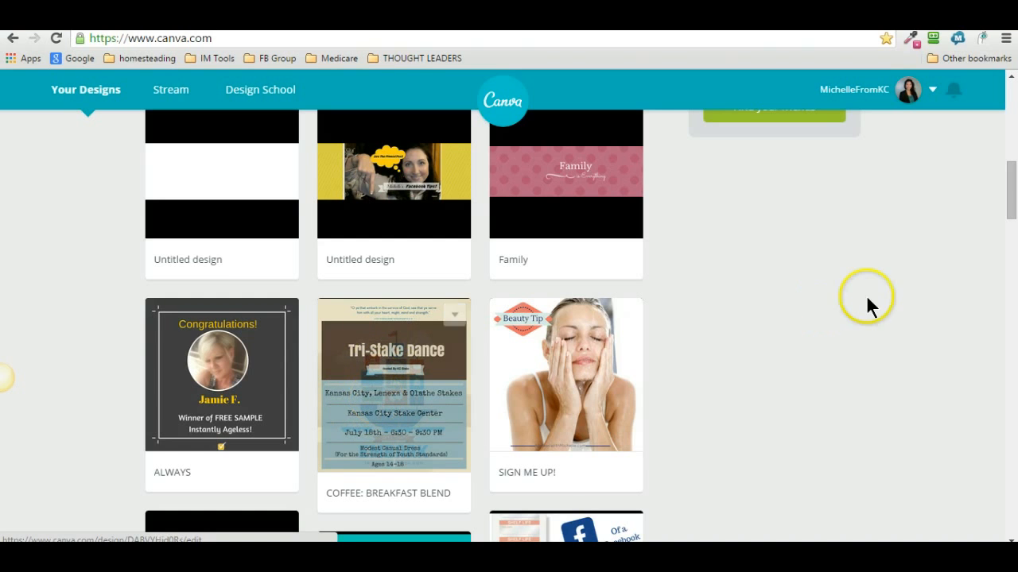
pyautogui.moveTo(1010, 177); pyautogui.dragTo(992, 200)
pyautogui.click(722, 323)
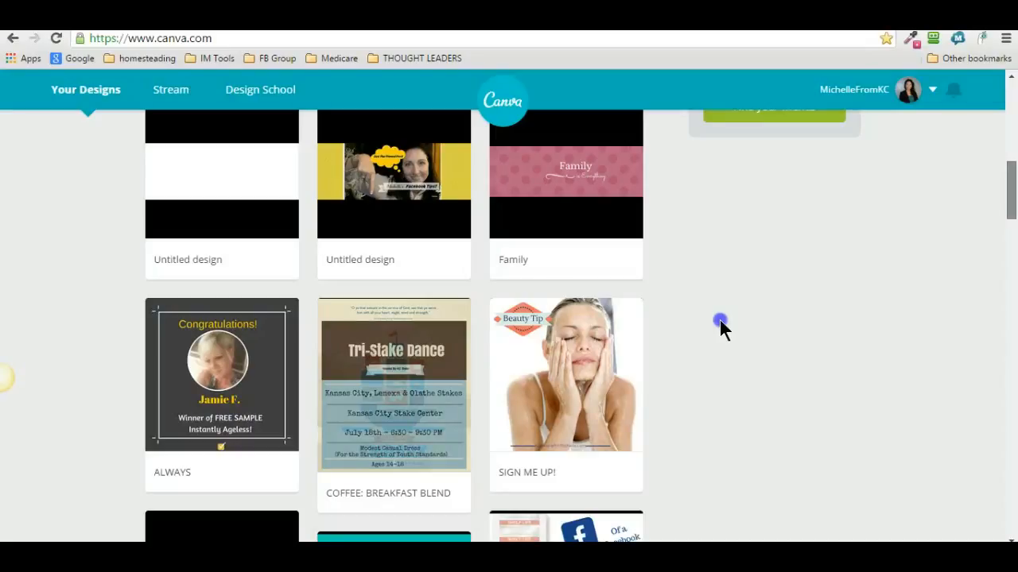
pyautogui.moveTo(1010, 191); pyautogui.dragTo(1012, 92)
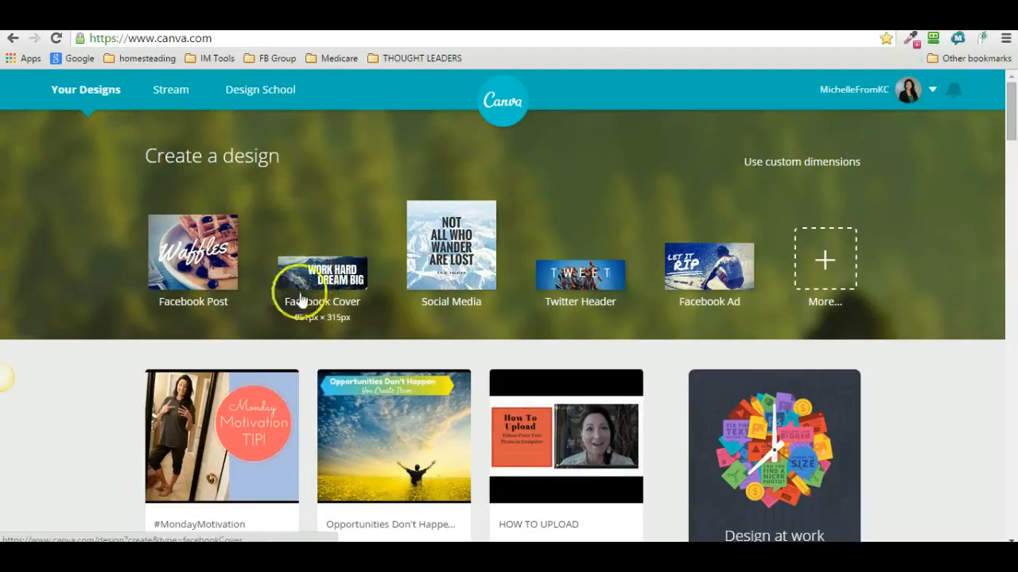
pyautogui.click(182, 250)
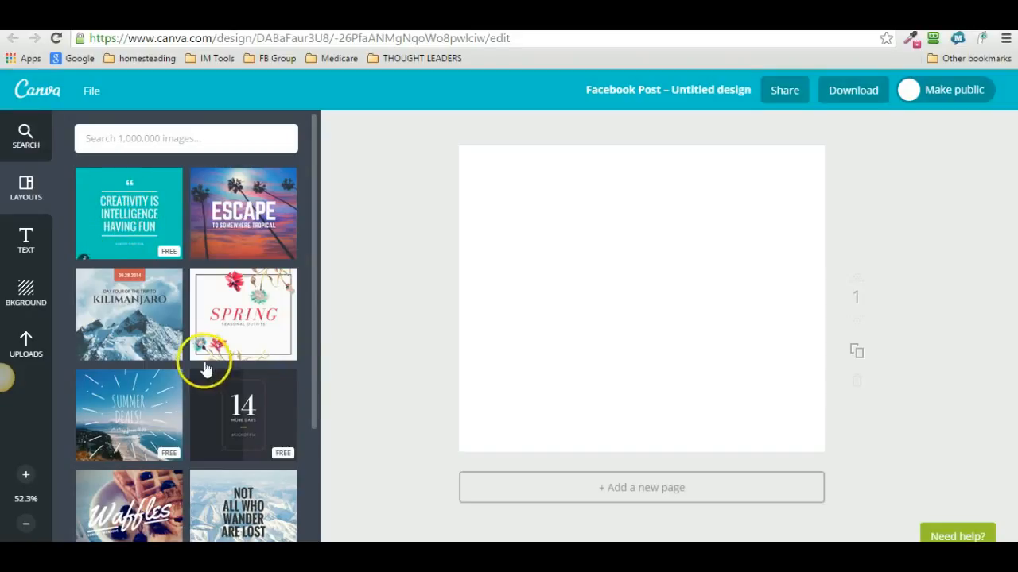
pyautogui.moveTo(314, 333); pyautogui.dragTo(318, 391)
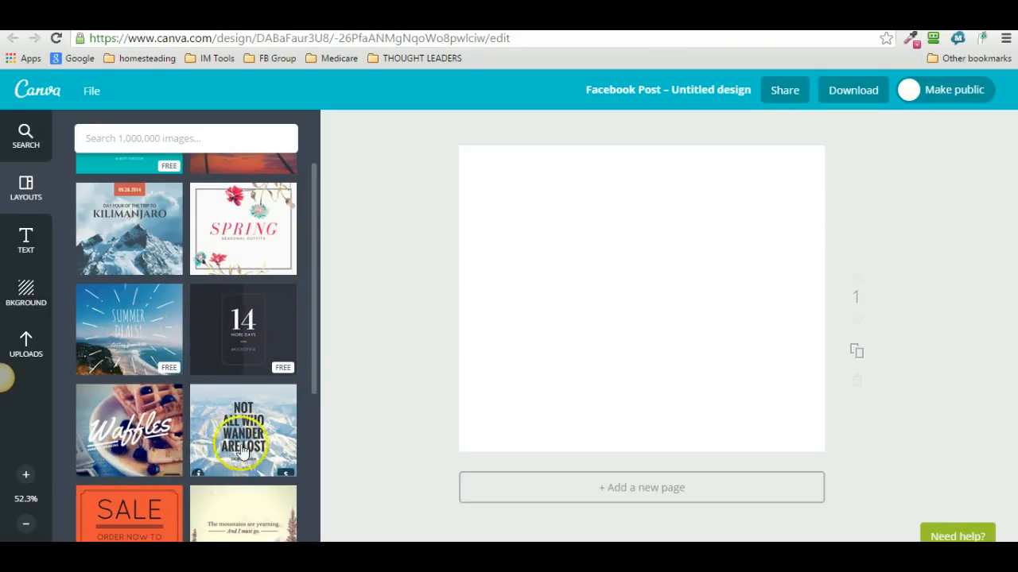
pyautogui.moveTo(318, 345); pyautogui.dragTo(321, 456)
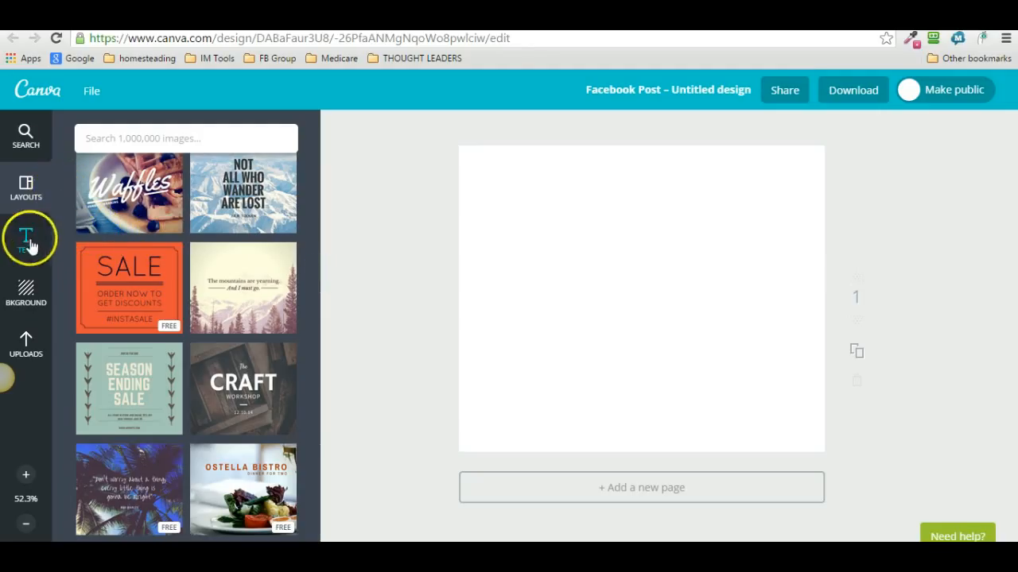
# Step: Upload the image tsk tsk.jpg from the Pictures folder, searching for "tsk" to find it
pyautogui.click(27, 341)
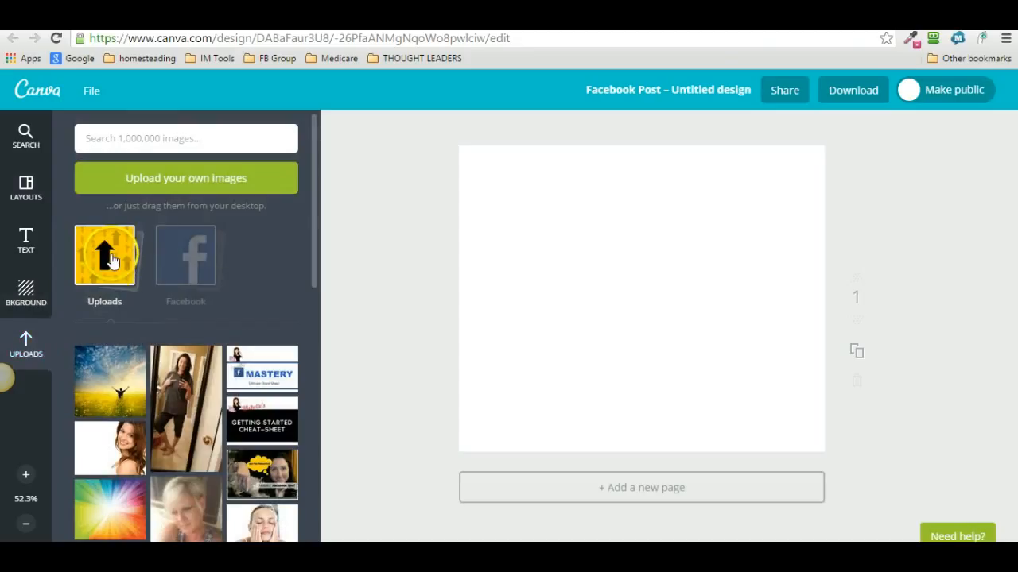
pyautogui.click(159, 175)
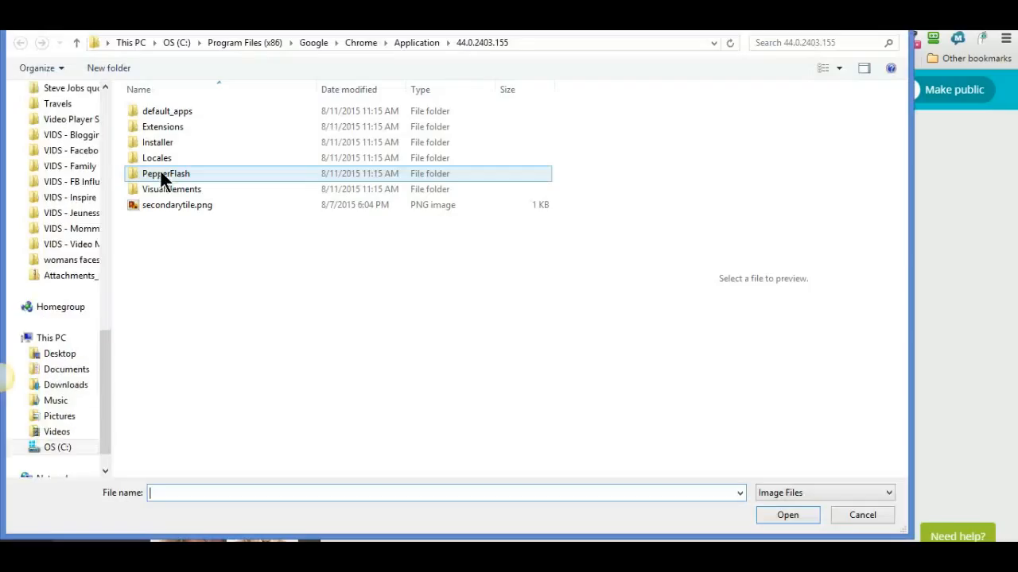
pyautogui.click(60, 415)
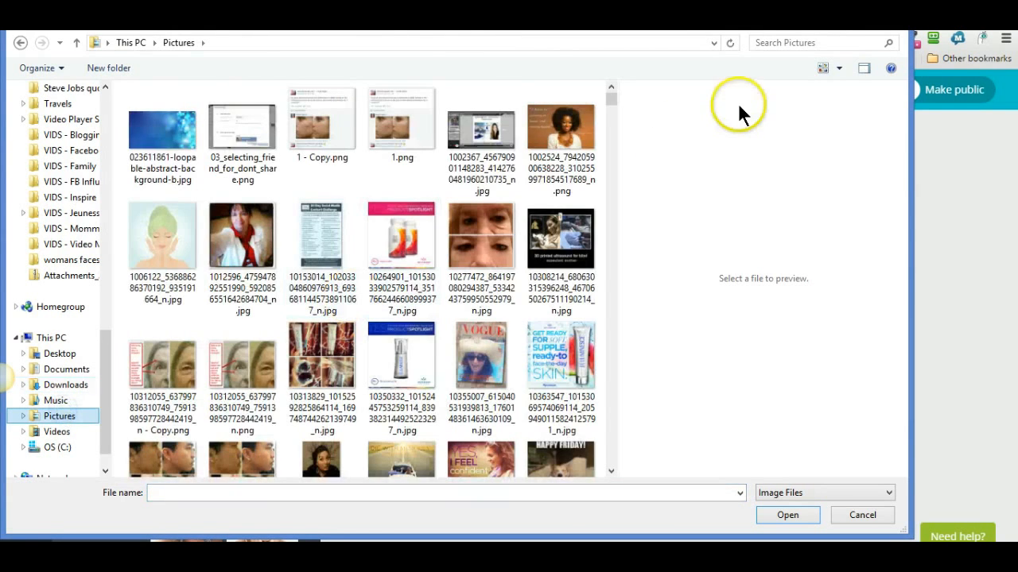
pyautogui.click(769, 45)
pyautogui.write('tsk')
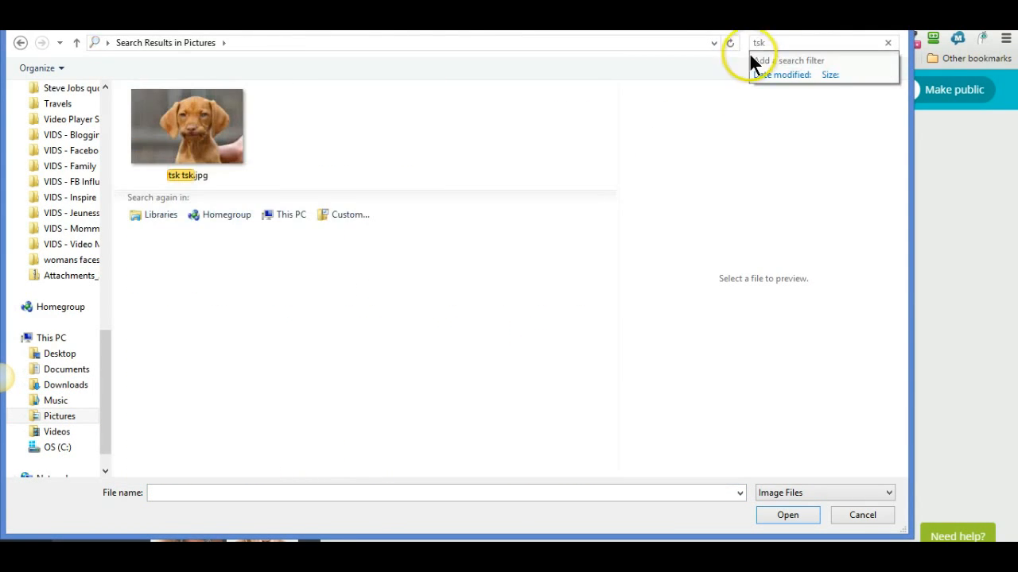
pyautogui.click(209, 117)
pyautogui.doubleClick(207, 111)
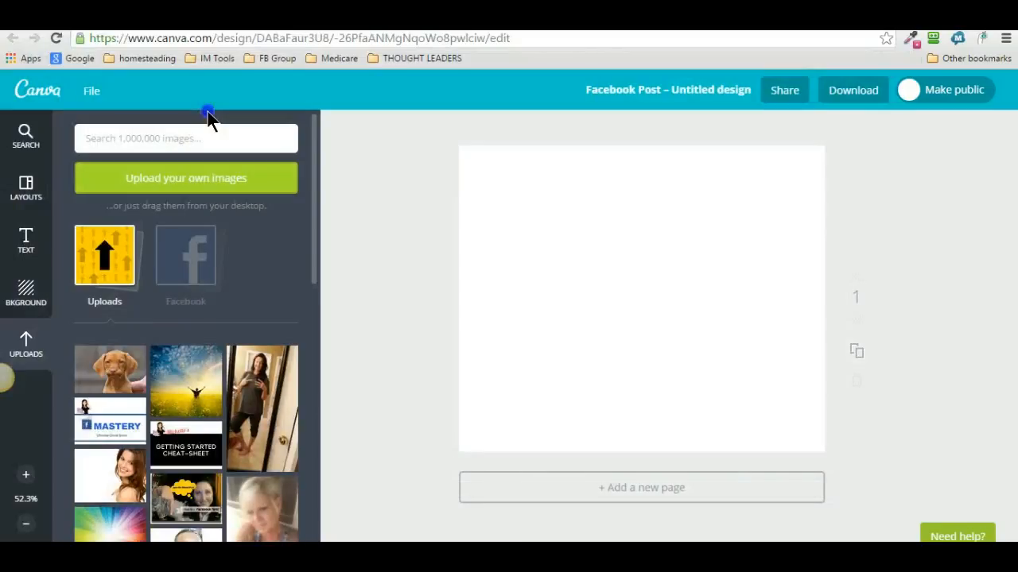
# Step: Place the uploaded puppy photo on the page and enlarge it to about 1251 × 829 so it covers the whole canvas
pyautogui.click(117, 368)
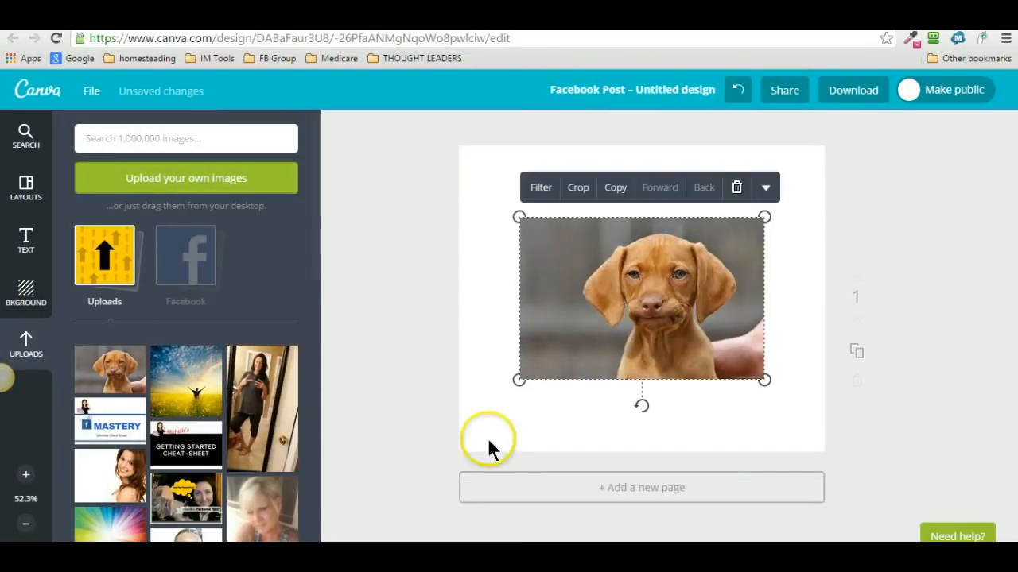
pyautogui.moveTo(517, 215); pyautogui.dragTo(408, 116)
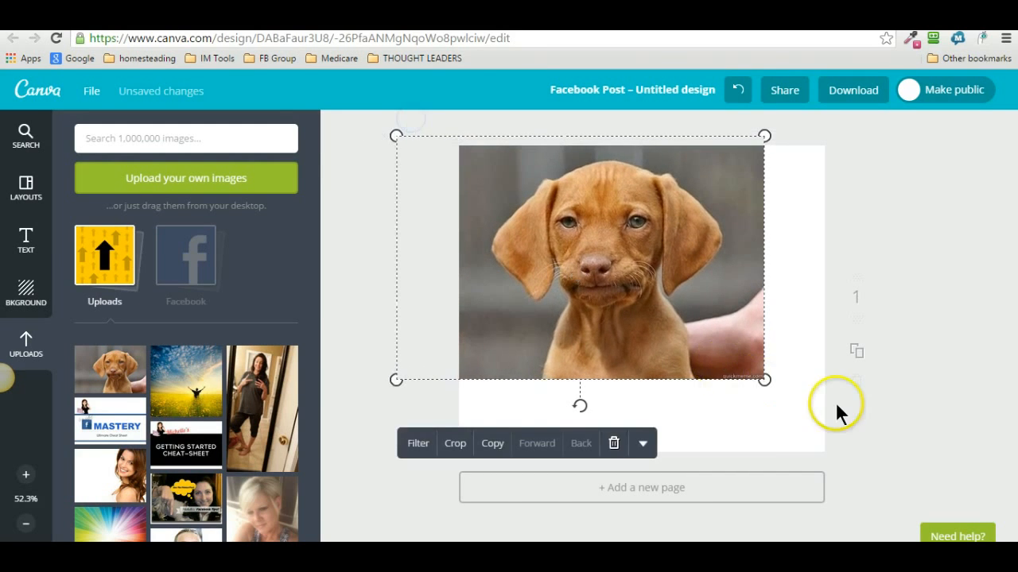
pyautogui.moveTo(763, 379); pyautogui.dragTo(870, 479)
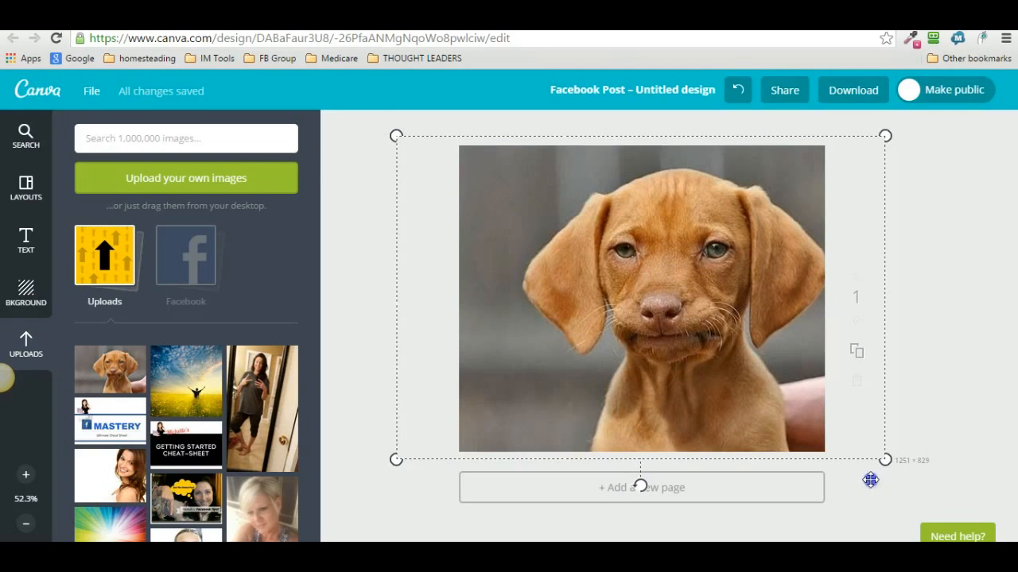
pyautogui.moveTo(764, 385); pyautogui.dragTo(758, 384)
pyautogui.click(361, 248)
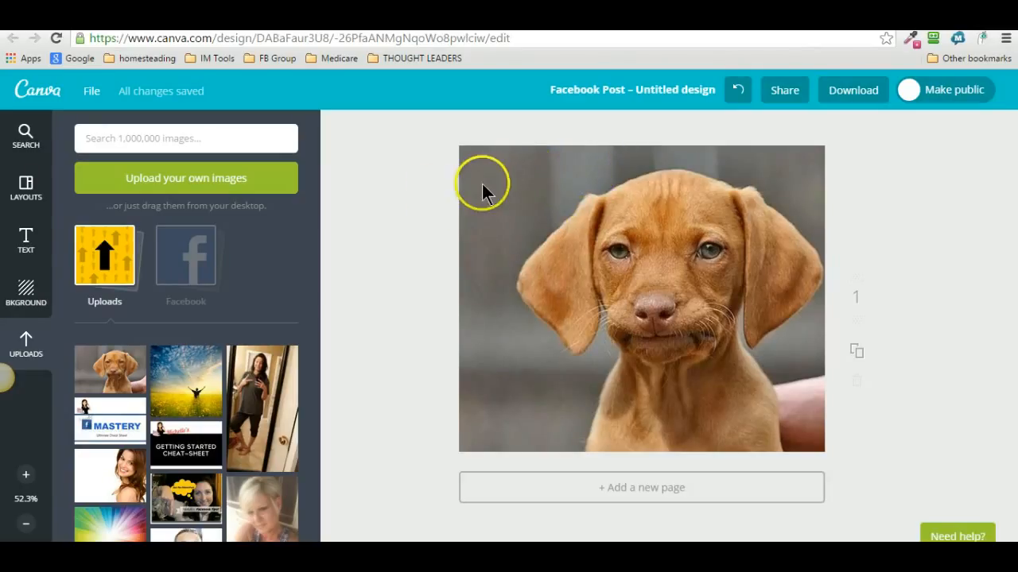
# Step: Try the "STRICTLY NO PARKING" text design in the upper-left corner of the puppy photo, and remove it
pyautogui.click(27, 237)
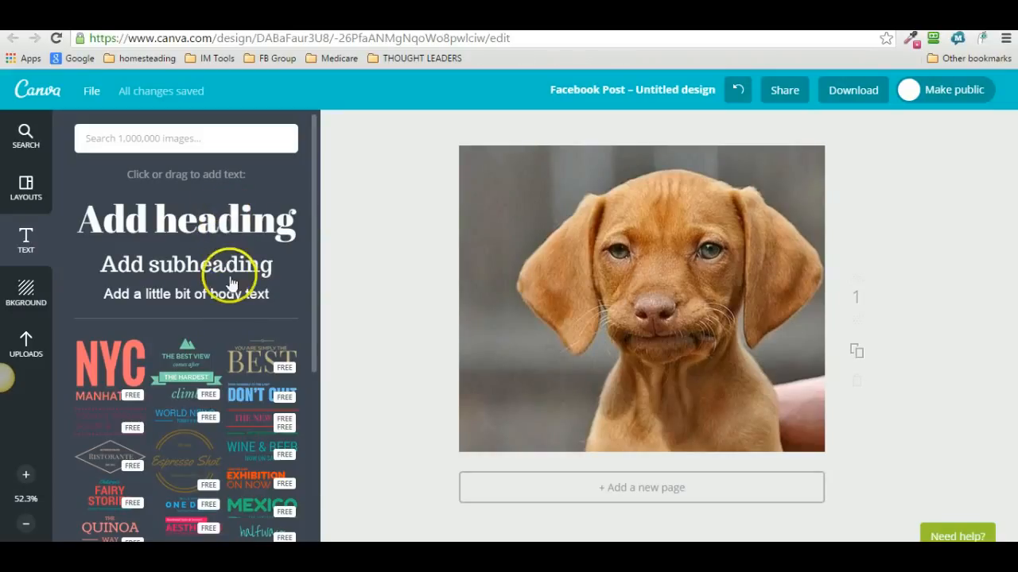
pyautogui.moveTo(318, 310); pyautogui.dragTo(324, 432)
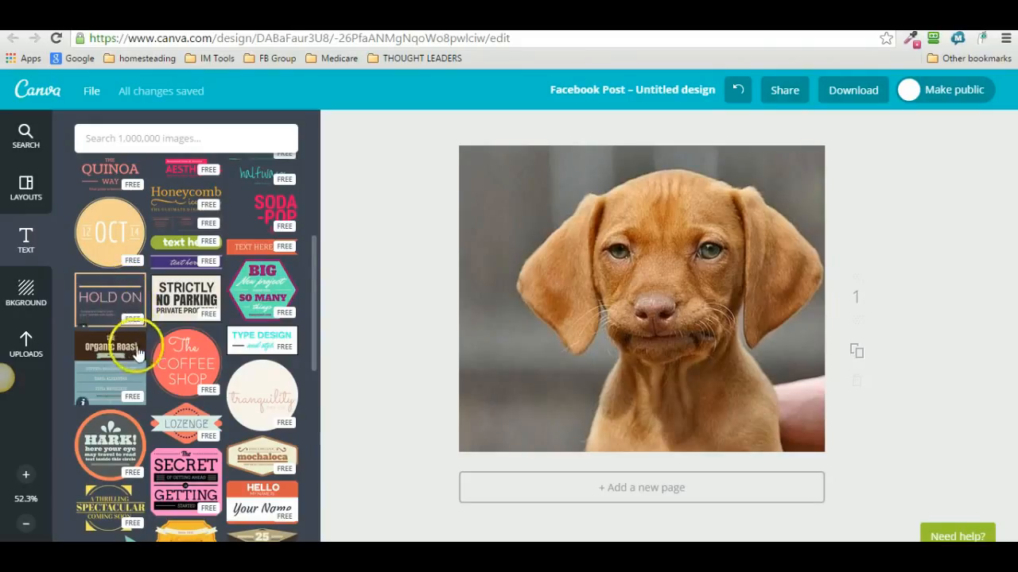
pyautogui.click(181, 296)
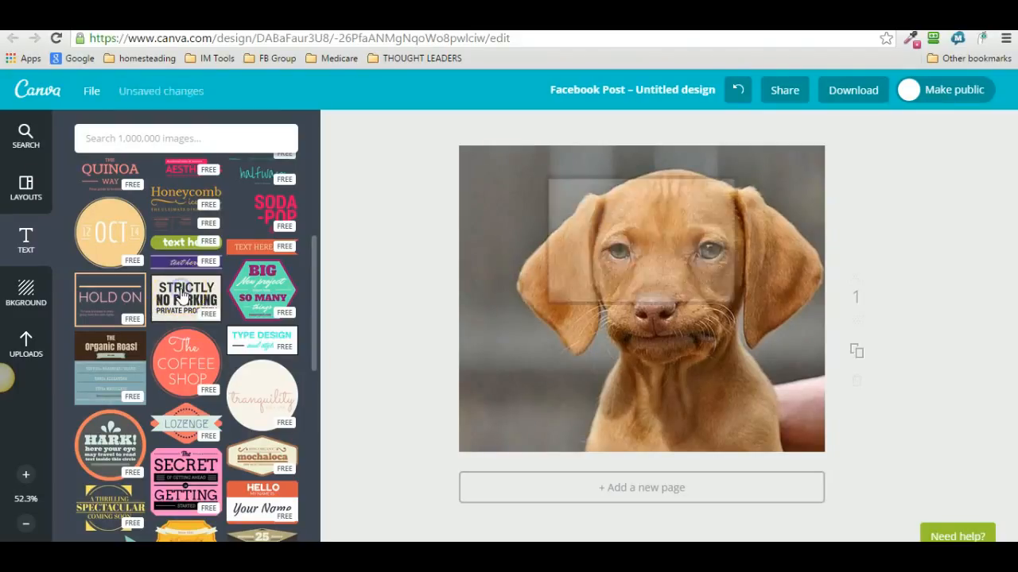
pyautogui.moveTo(644, 273); pyautogui.dragTo(563, 199)
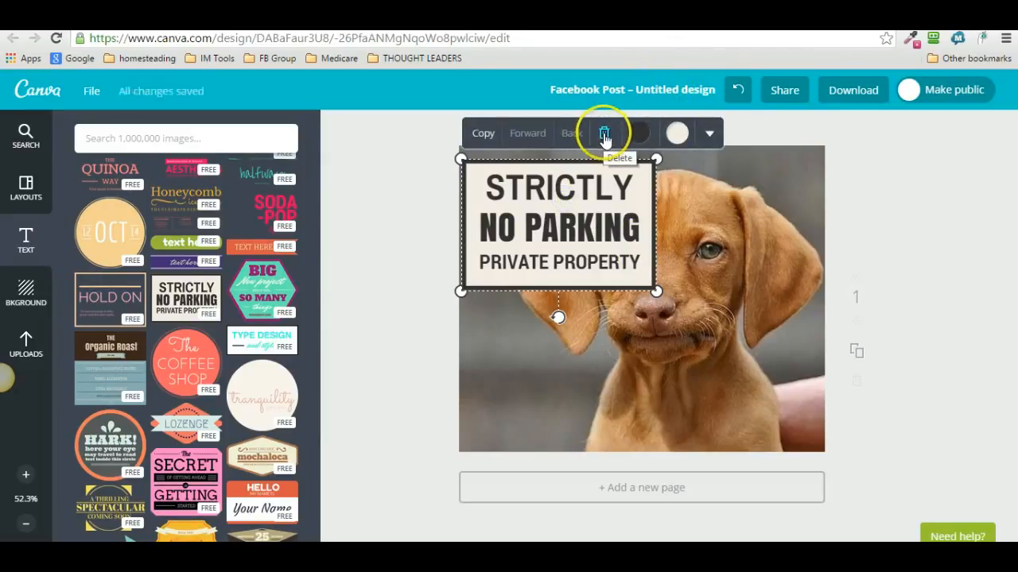
pyautogui.click(605, 136)
# Step: Add the blue "HELLO" speech bubble text design to the page over the puppy photo
pyautogui.scroll(-4, 237, 313)
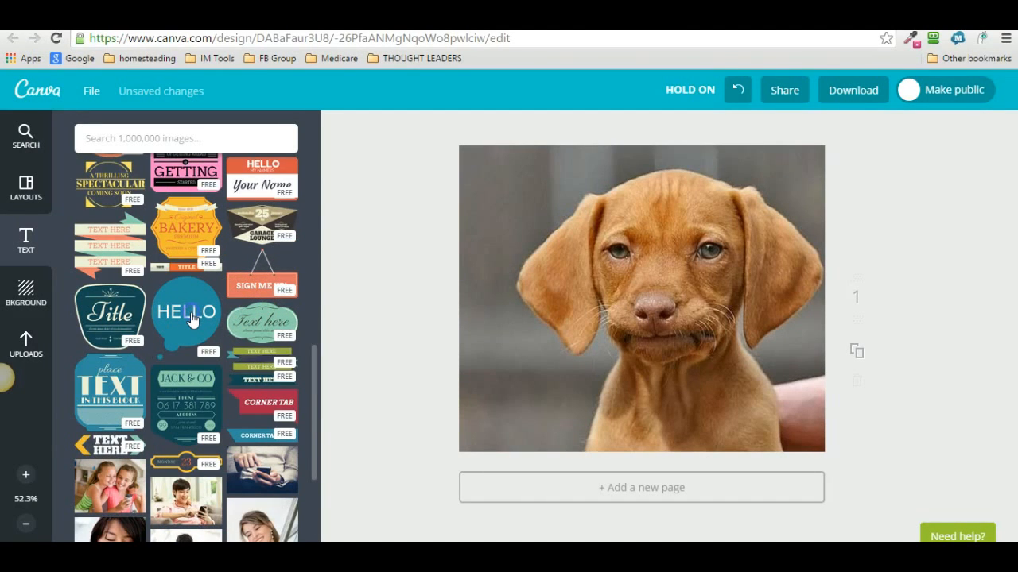
pyautogui.click(195, 314)
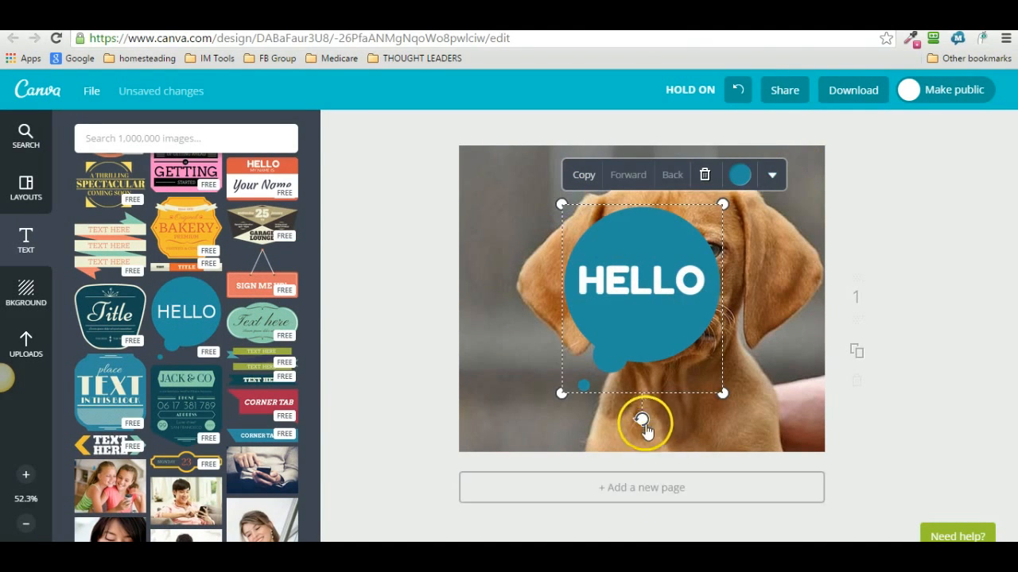
# Step: Shift the puppy photo left and enlarge it so it covers the whole canvas, leaving room for the speech bubble at the upper right
pyautogui.moveTo(655, 273); pyautogui.dragTo(551, 281)
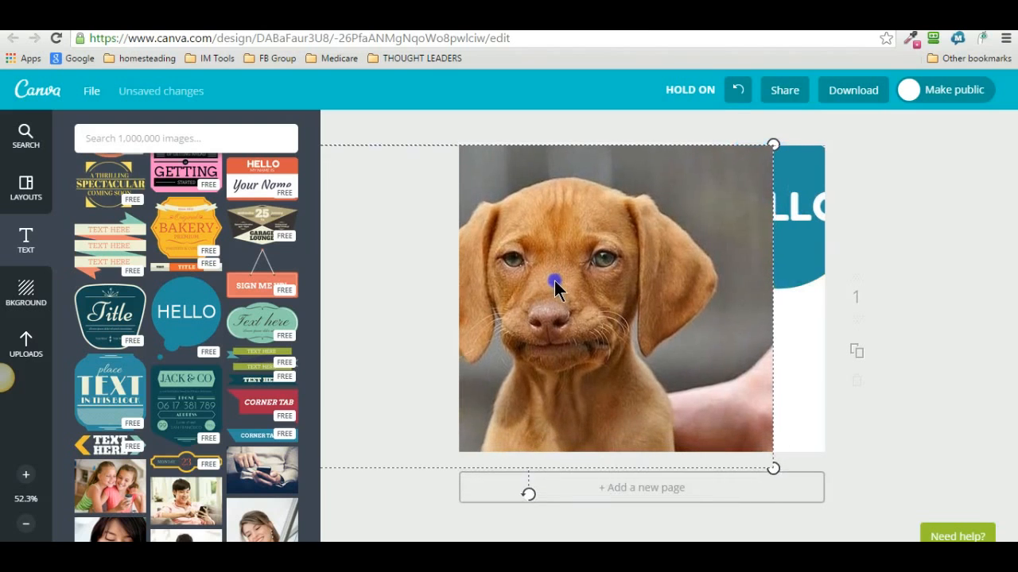
pyautogui.moveTo(759, 337)
pyautogui.mouseDown()
pyautogui.moveTo(809, 349)
pyautogui.moveTo(741, 337)
pyautogui.mouseUp()
pyautogui.moveTo(742, 463); pyautogui.dragTo(898, 444)
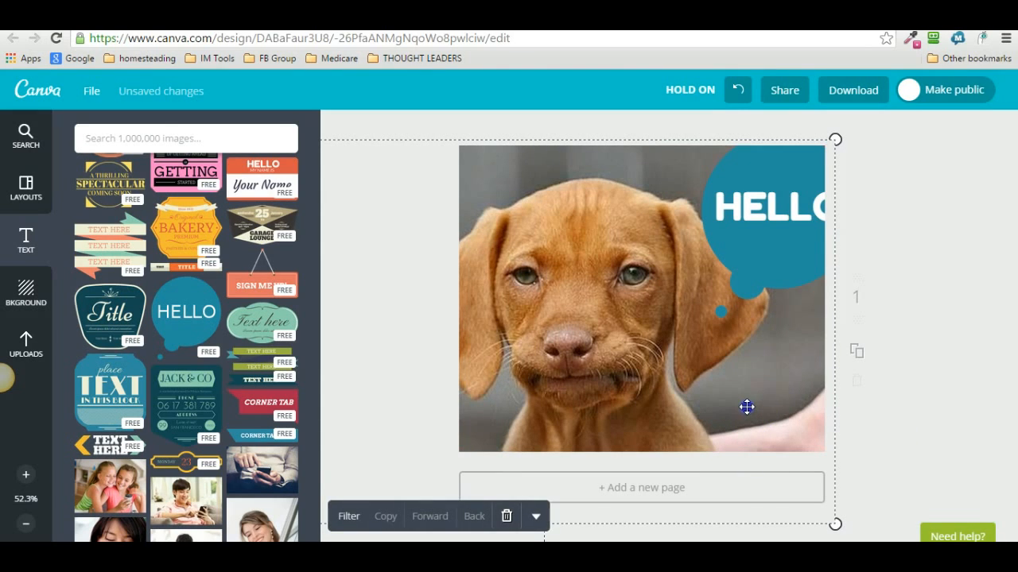
pyautogui.moveTo(746, 403); pyautogui.dragTo(740, 391)
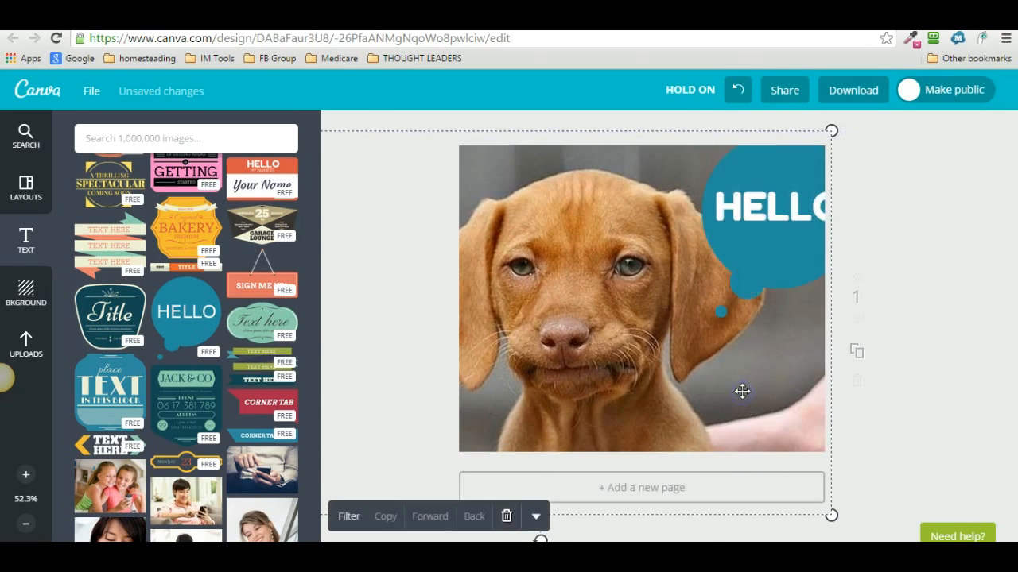
# Step: Change the speech bubble's text to "TSK TSK" and position it in the upper-right corner of the photo, slightly past the upper edge
pyautogui.moveTo(767, 269); pyautogui.dragTo(755, 275)
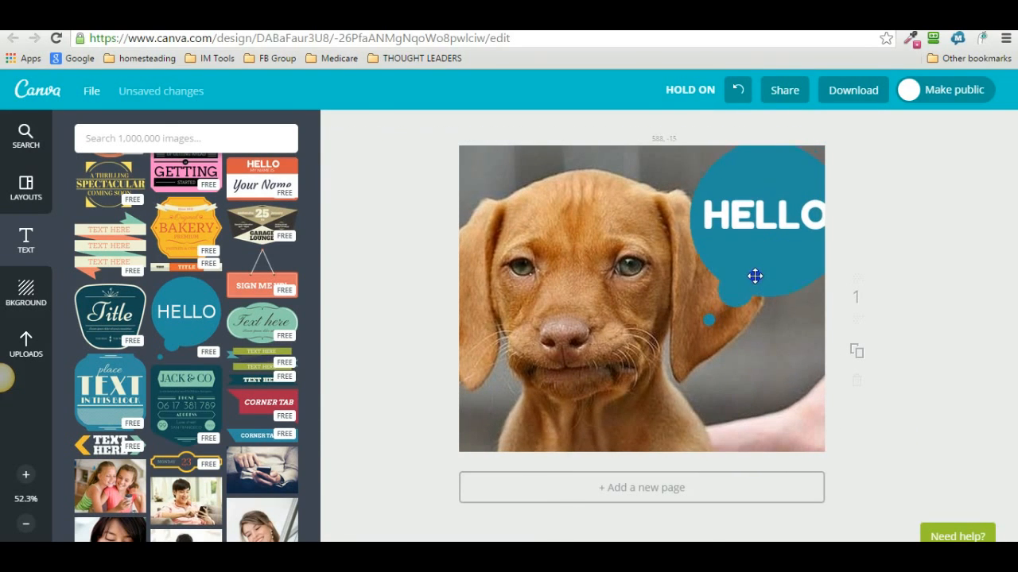
pyautogui.doubleClick(740, 223)
pyautogui.write('TS')
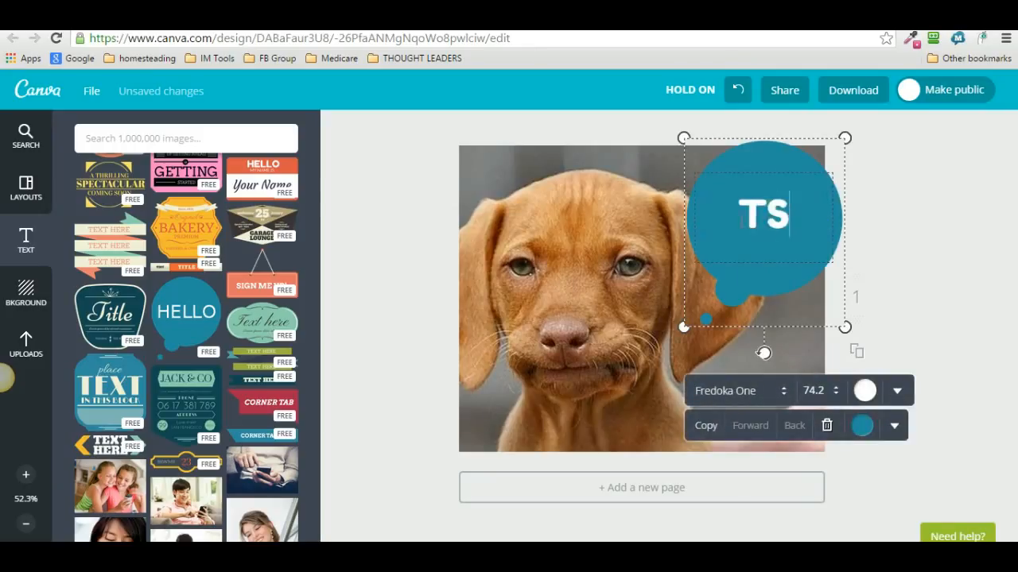
pyautogui.write('K TSK')
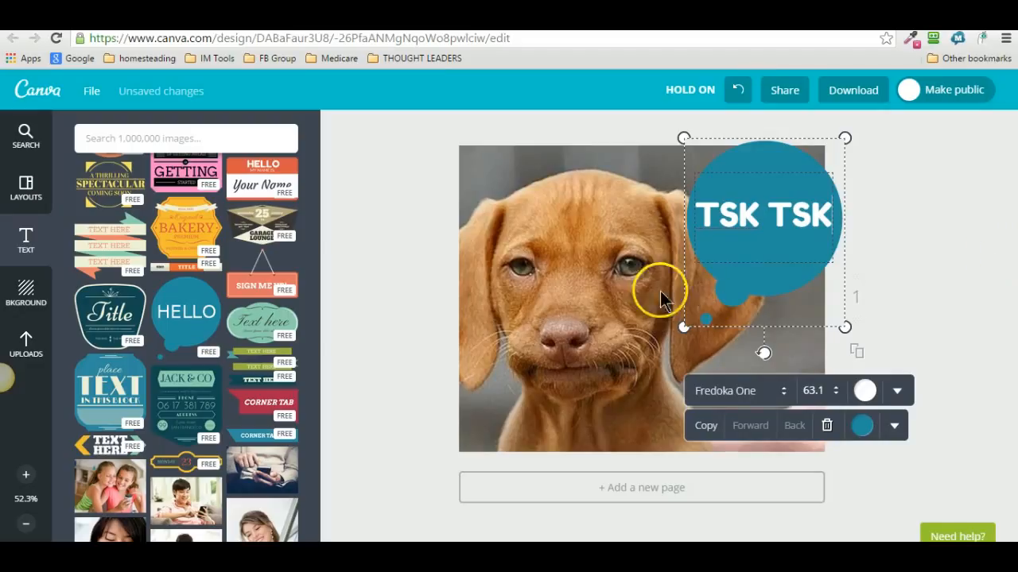
pyautogui.click(746, 246)
pyautogui.moveTo(740, 227); pyautogui.dragTo(735, 233)
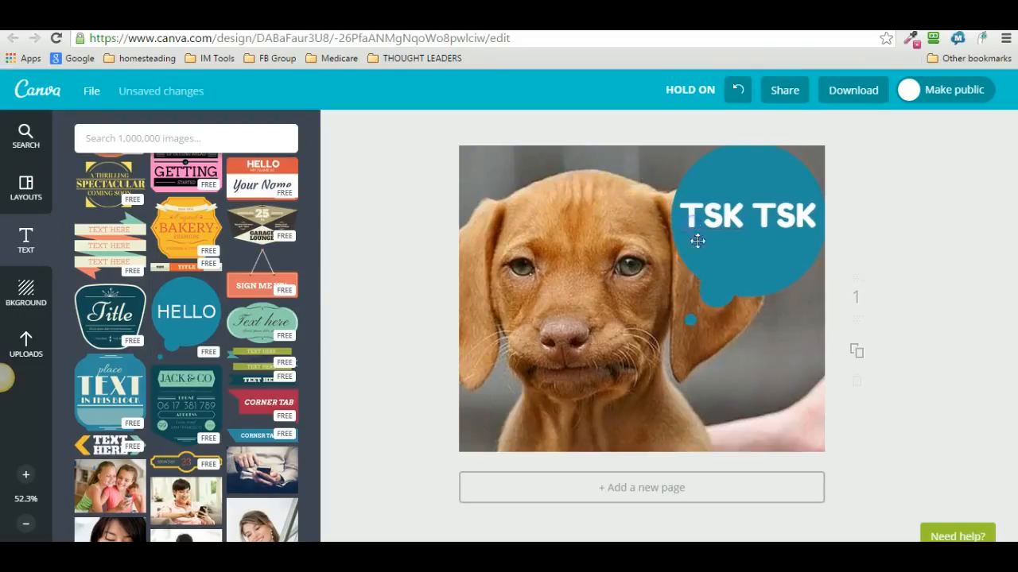
pyautogui.moveTo(715, 291); pyautogui.dragTo(714, 269)
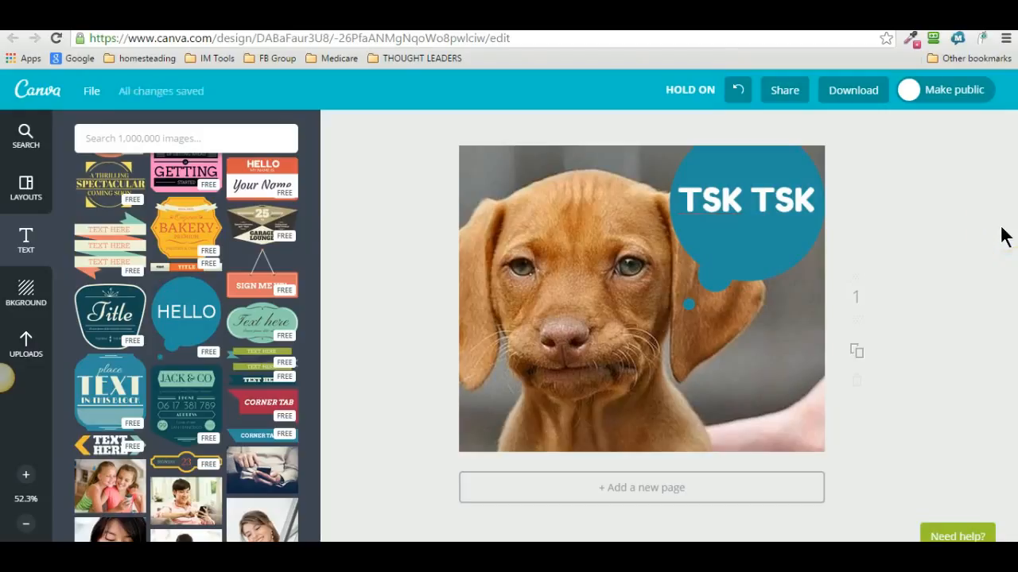
pyautogui.click(750, 199)
pyautogui.click(841, 421)
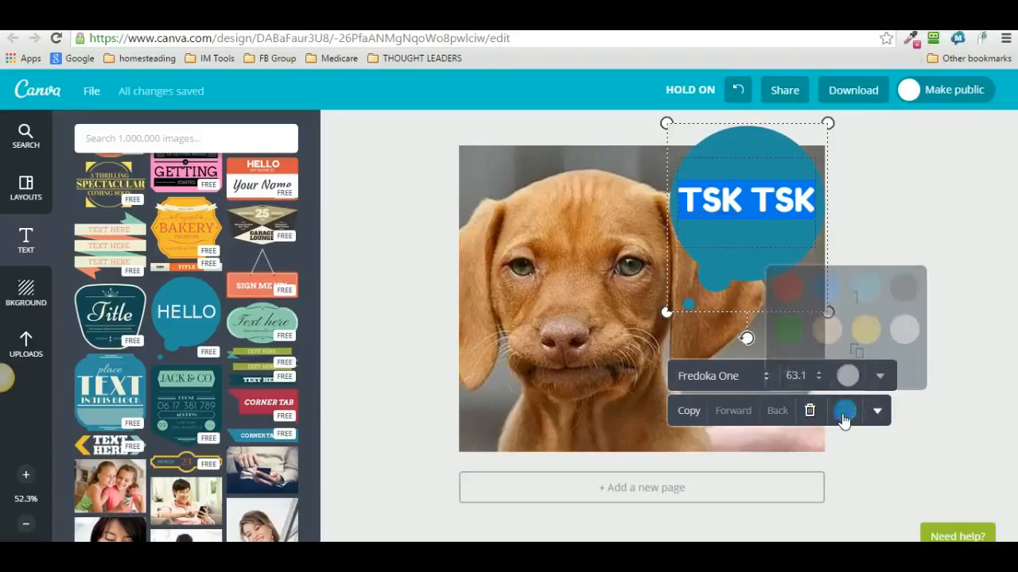
pyautogui.click(844, 424)
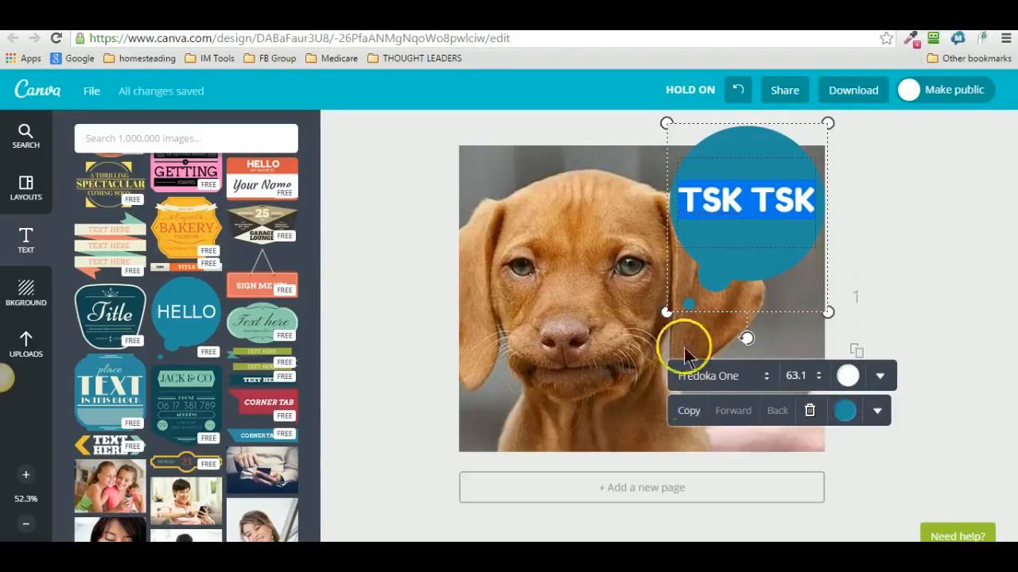
pyautogui.click(611, 299)
# Step: Make the "TSK TSK" speech bubble slightly see-through by lowering its transparency setting a little below 100
pyautogui.click(722, 268)
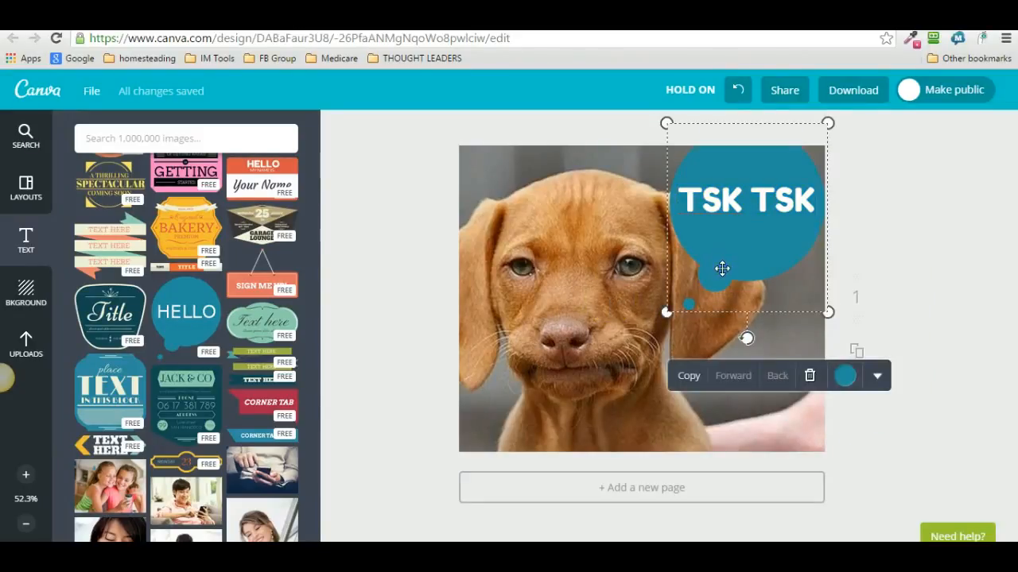
pyautogui.click(878, 380)
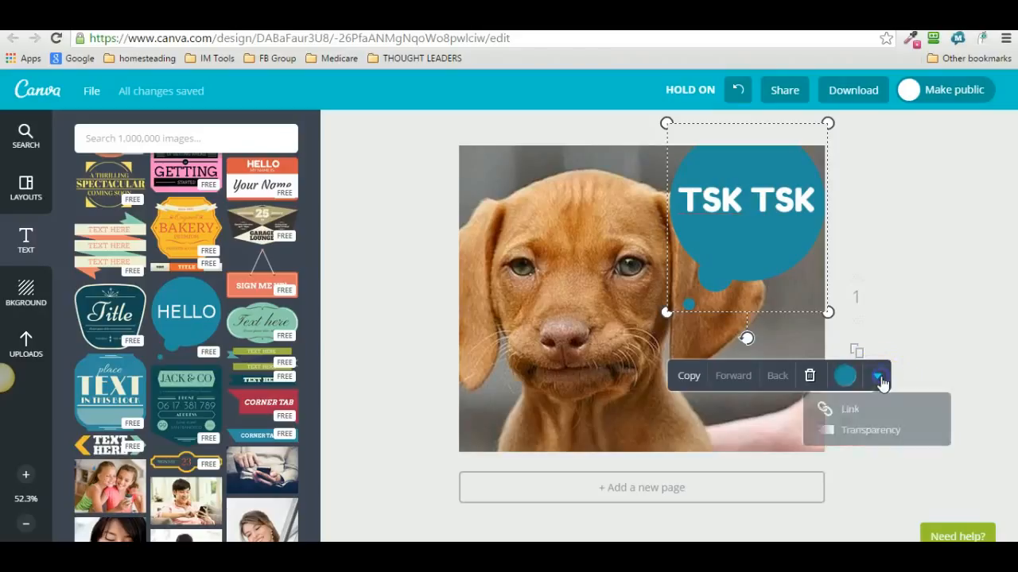
pyautogui.click(873, 429)
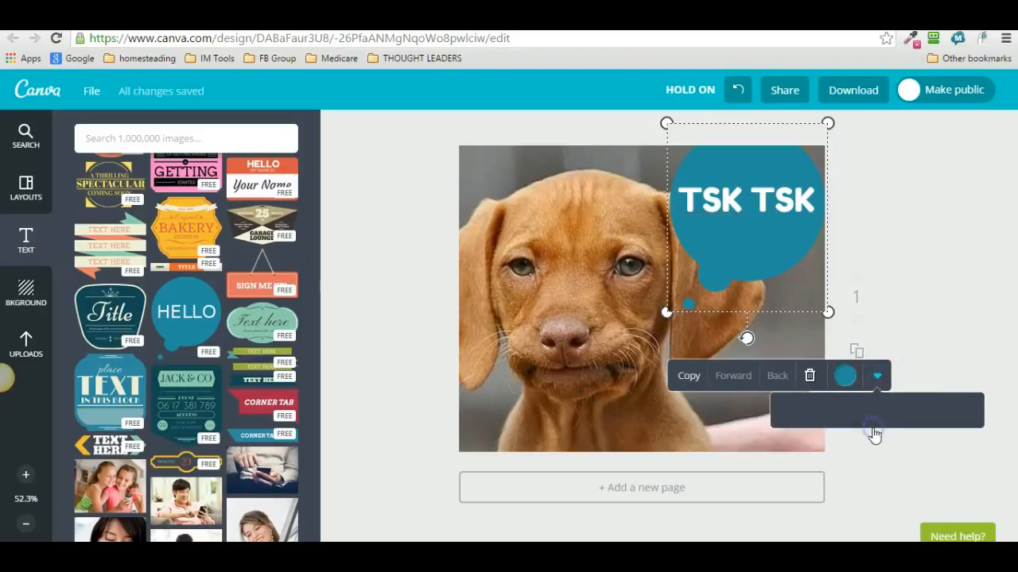
pyautogui.moveTo(938, 409); pyautogui.dragTo(949, 411)
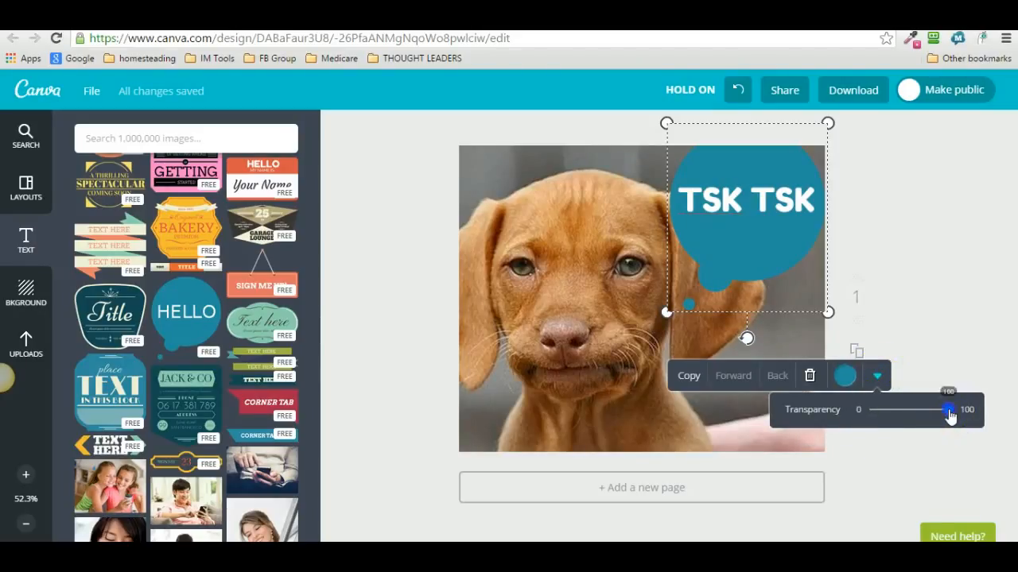
pyautogui.moveTo(948, 415)
pyautogui.mouseDown()
pyautogui.moveTo(876, 420)
pyautogui.moveTo(945, 416)
pyautogui.moveTo(938, 418)
pyautogui.mouseUp()
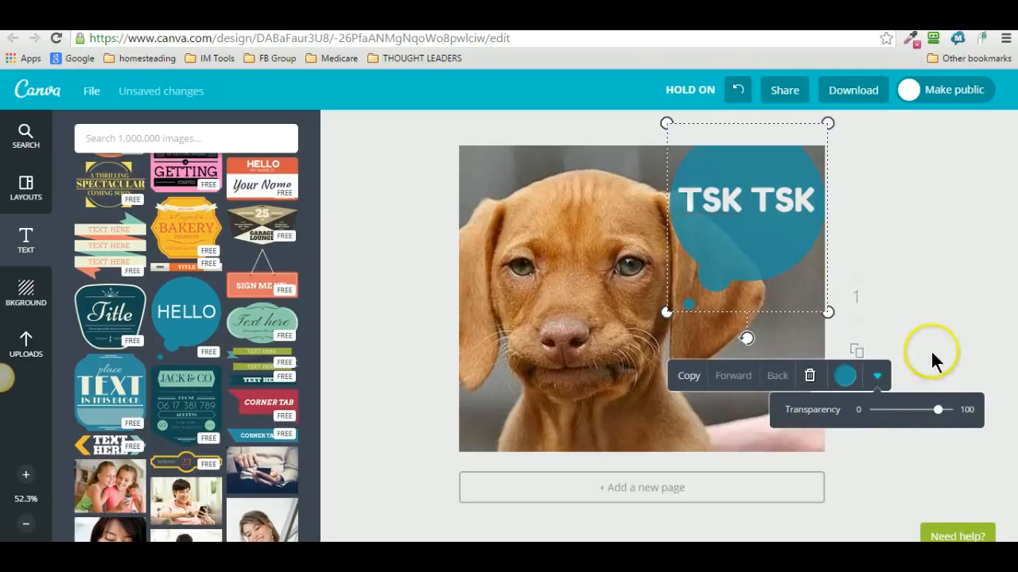
pyautogui.click(919, 312)
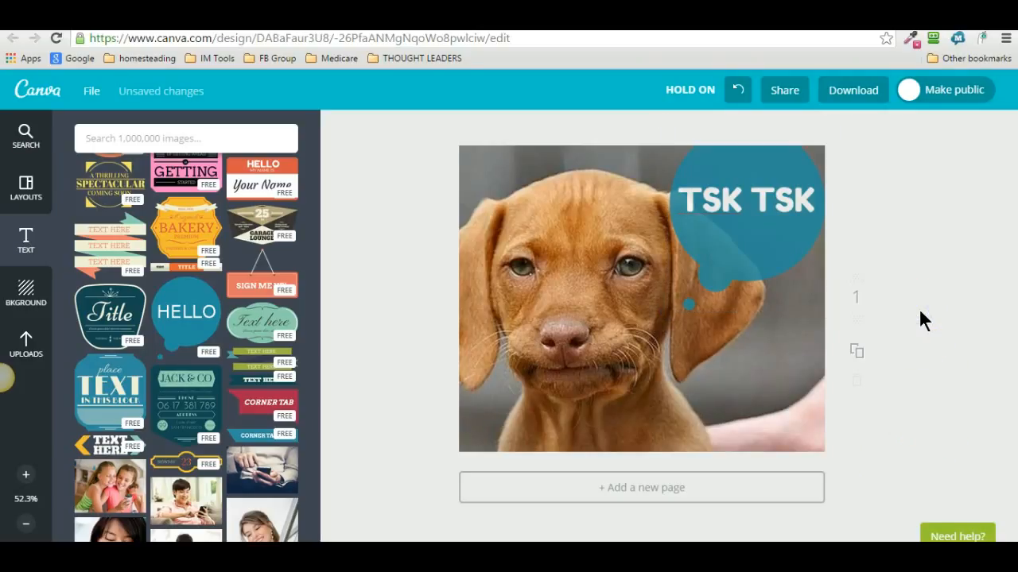
# Step: Download the finished design as an image
pyautogui.click(861, 96)
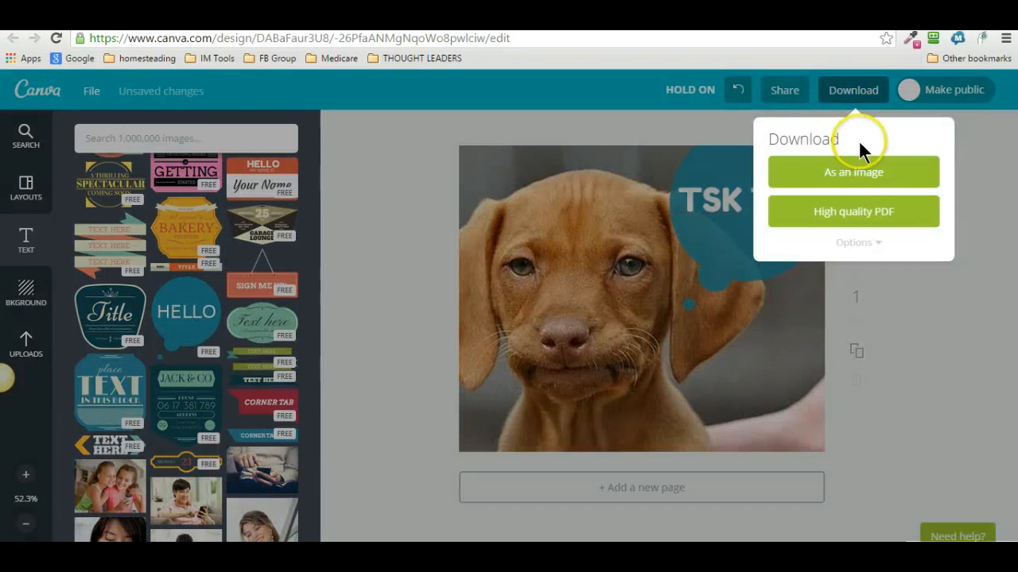
pyautogui.click(856, 168)
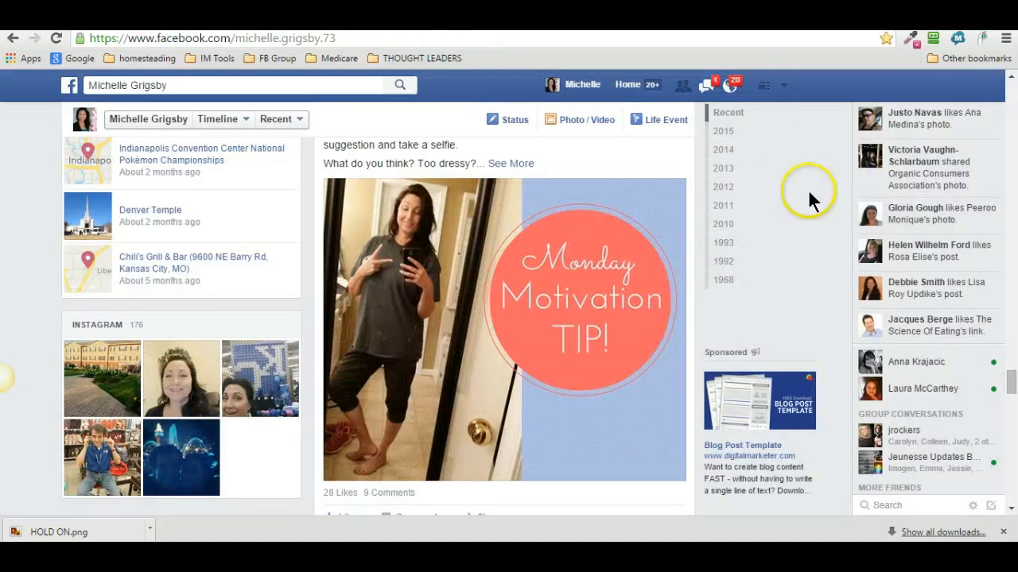
# Step: Switch to the Facebook profile page, start a photo post and upload the downloaded puppy image to it
pyautogui.moveTo(1013, 374); pyautogui.dragTo(1015, 86)
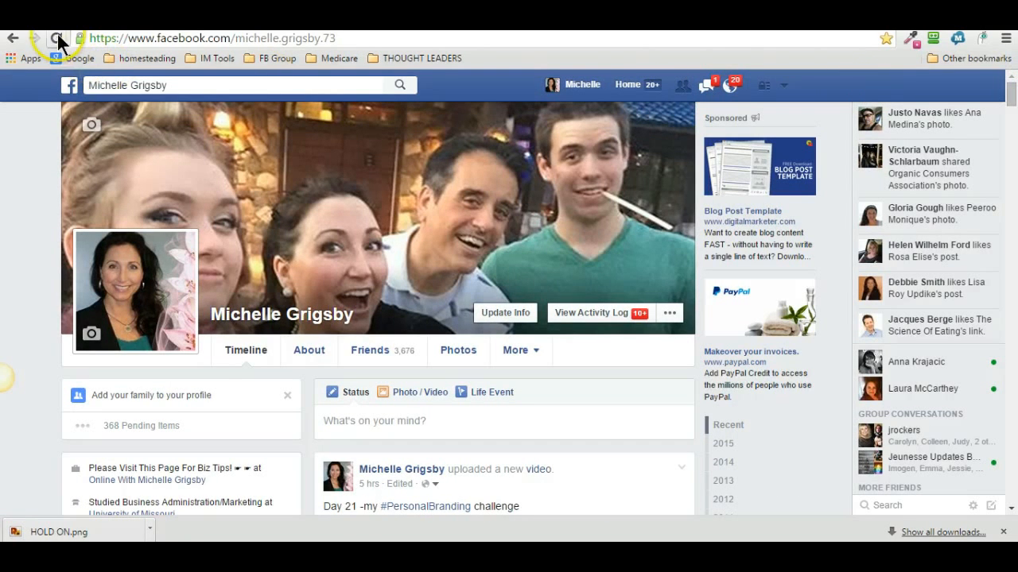
pyautogui.click(424, 393)
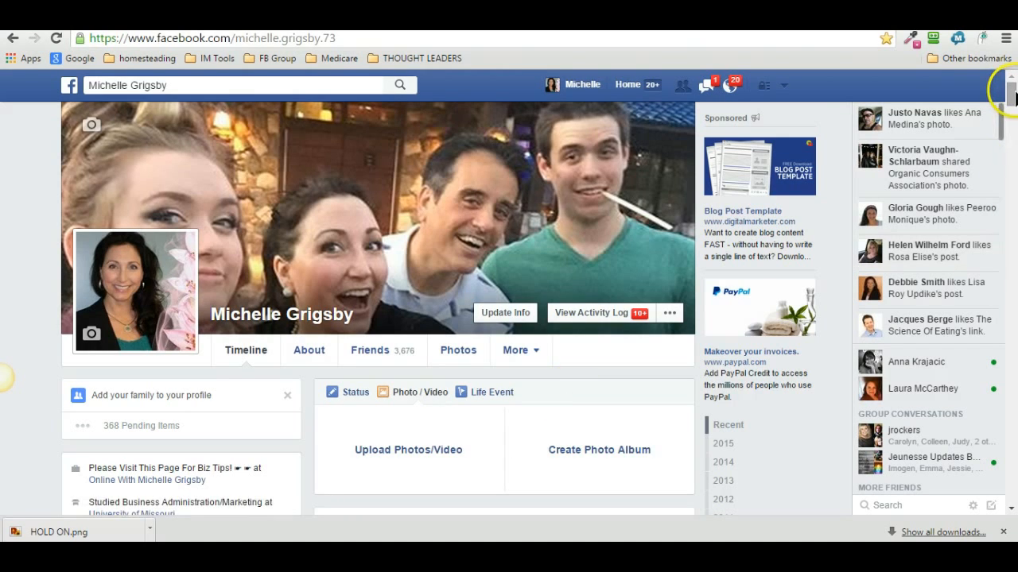
pyautogui.scroll(-2, 616, 227)
pyautogui.click(393, 286)
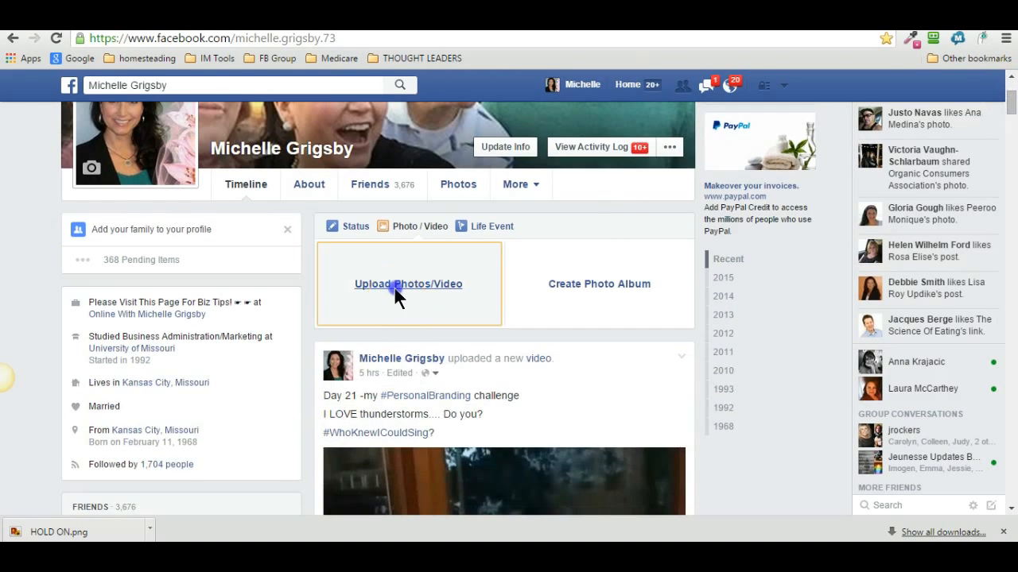
pyautogui.doubleClick(167, 141)
pyautogui.click(257, 182)
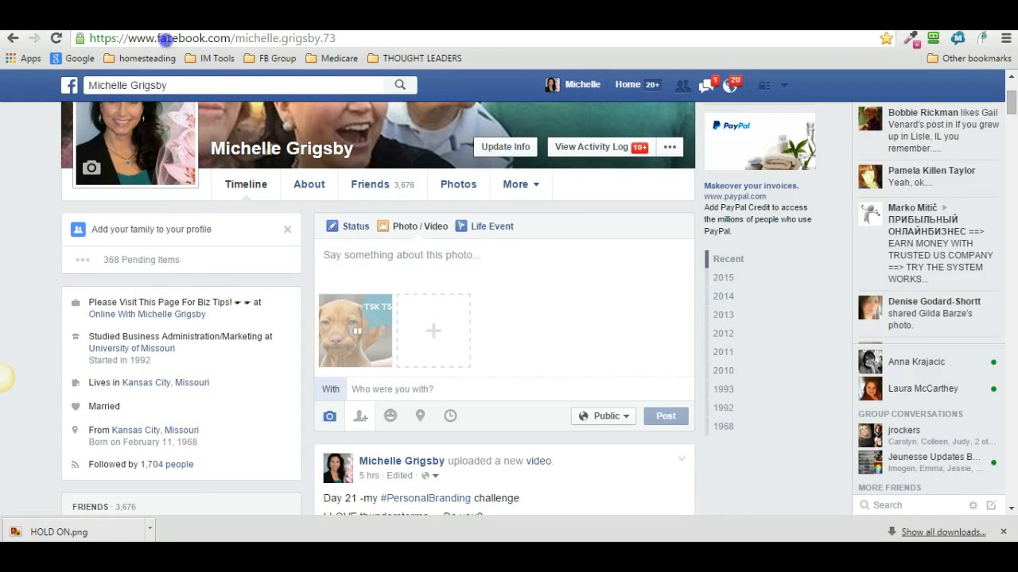
# Step: Switch to the Google Docs document and copy its entire text, starting with "Social media 101"
pyautogui.hotkey('ctrl', 'Tab')
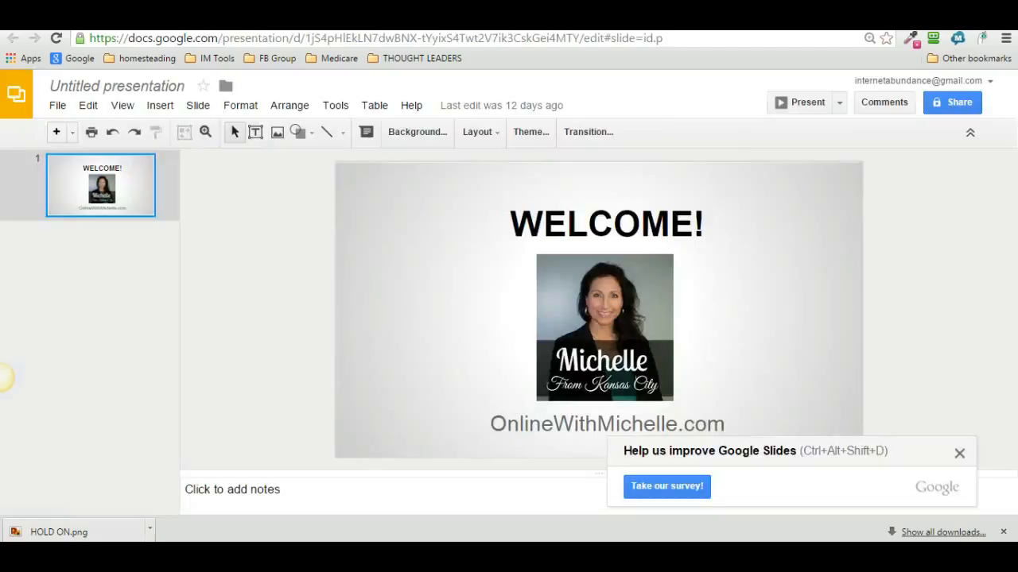
pyautogui.hotkey('ctrl', 'Tab')
pyautogui.moveTo(475, 331); pyautogui.dragTo(385, 285)
pyautogui.moveTo(337, 253); pyautogui.dragTo(245, 246)
pyautogui.hotkey('ctrl', 'c')
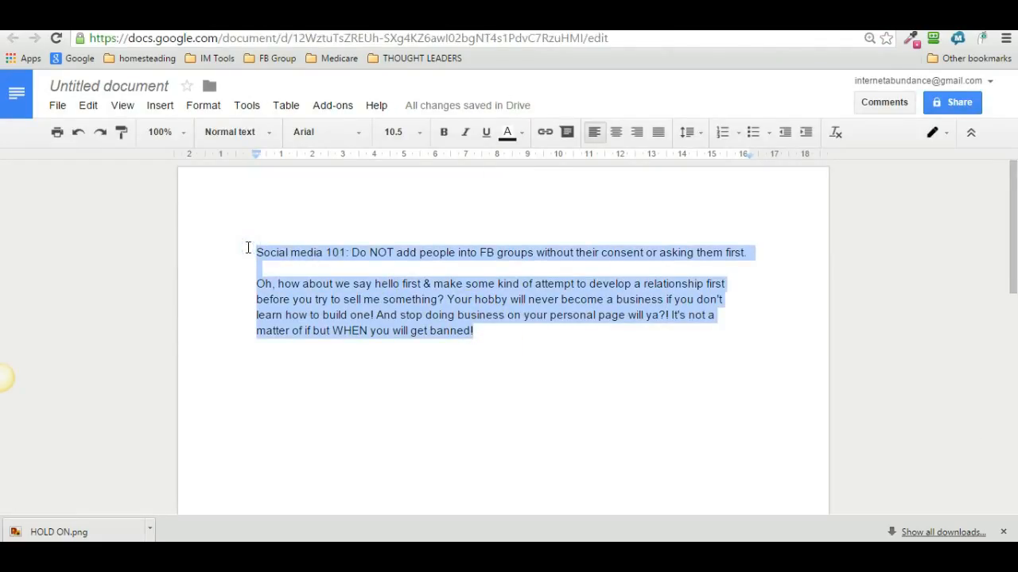
# Step: Switch back to Facebook and paste the copied text as the caption of the photo post
pyautogui.hotkey('ctrl', 'Tab')
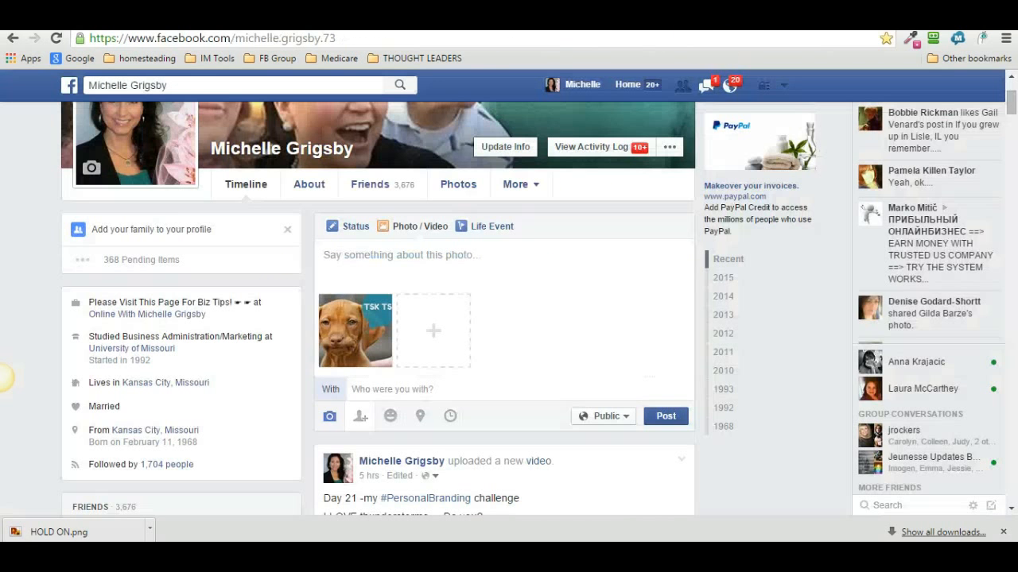
pyautogui.click(378, 256)
pyautogui.hotkey('ctrl', 'v')
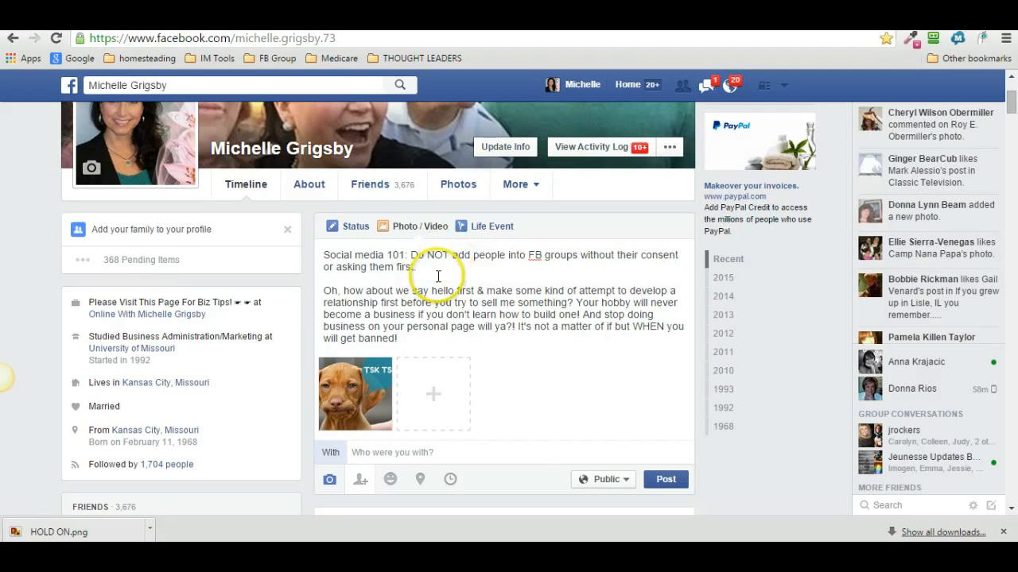
pyautogui.press('Return')
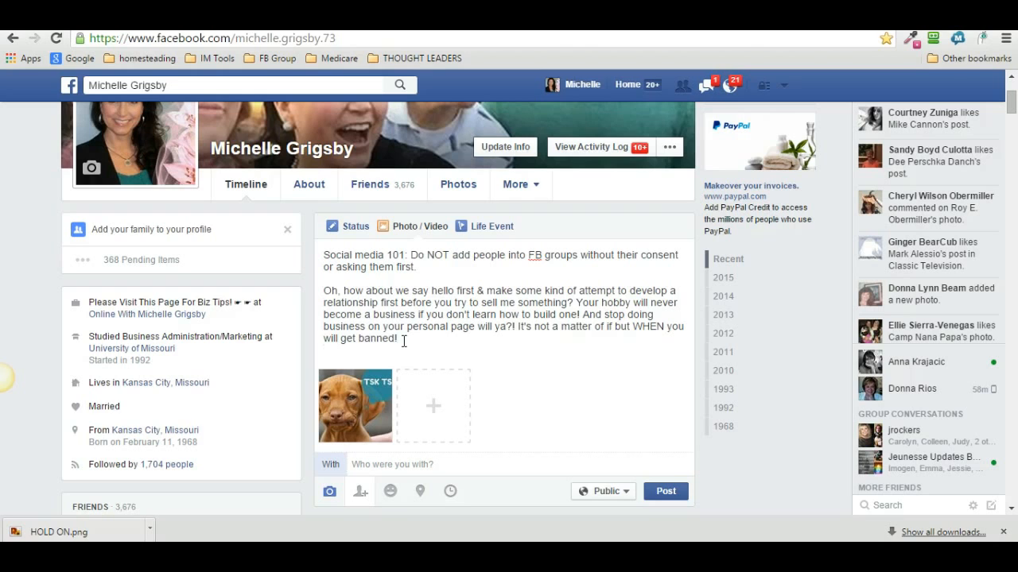
pyautogui.press('Return')
pyautogui.write('Who Else')
pyautogui.press('BackSpace')
pyautogui.press('BackSpace')
pyautogui.press('BackSpace')
pyautogui.press('BackSpace')
pyautogui.press('BackSpace')
pyautogui.press('BackSpace')
pyautogui.press('BackSpace')
pyautogui.press('BackSpace')
pyautogui.press('BackSpace')
pyautogui.press('BackSpace')
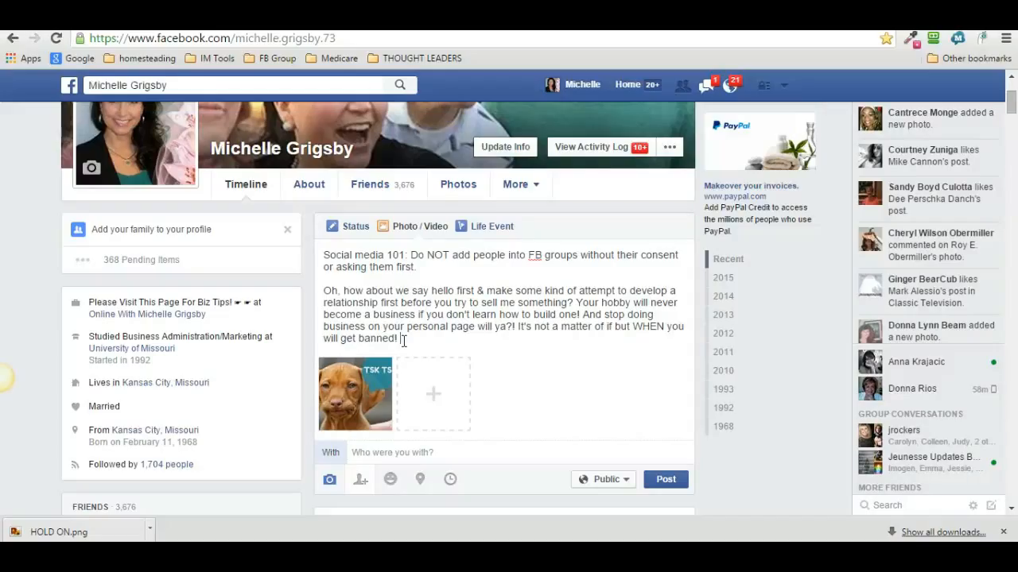
# Step: Append "...... WHO ELSE AGREES WITH ME?" and the line "**Give me a Like Below, Leave me a comment & Please Share if you do**", and publish
pyautogui.write('.... WHO ELSE AGREES WITH ME?')
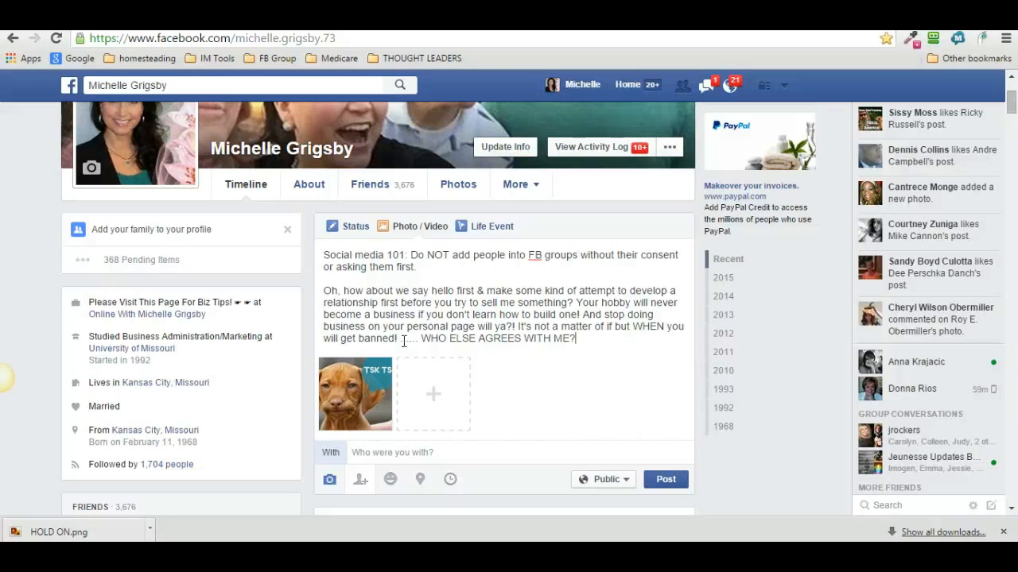
pyautogui.write('**Give me a Like Below, Leave me a comment & Please Share if you do**')
pyautogui.click(666, 479)
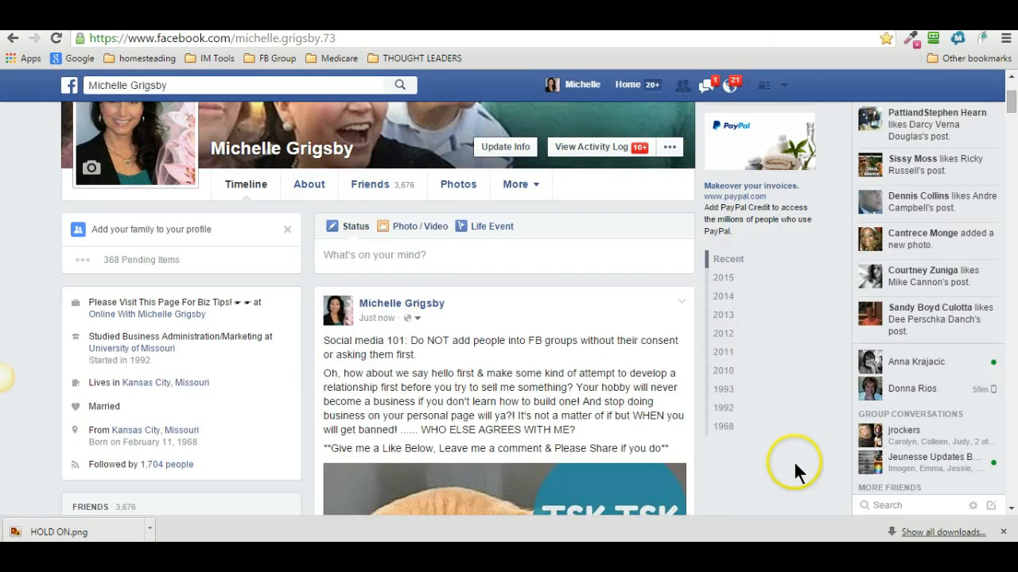
pyautogui.moveTo(1010, 102)
pyautogui.mouseDown()
pyautogui.moveTo(1015, 137)
pyautogui.moveTo(1015, 106)
pyautogui.mouseUp()
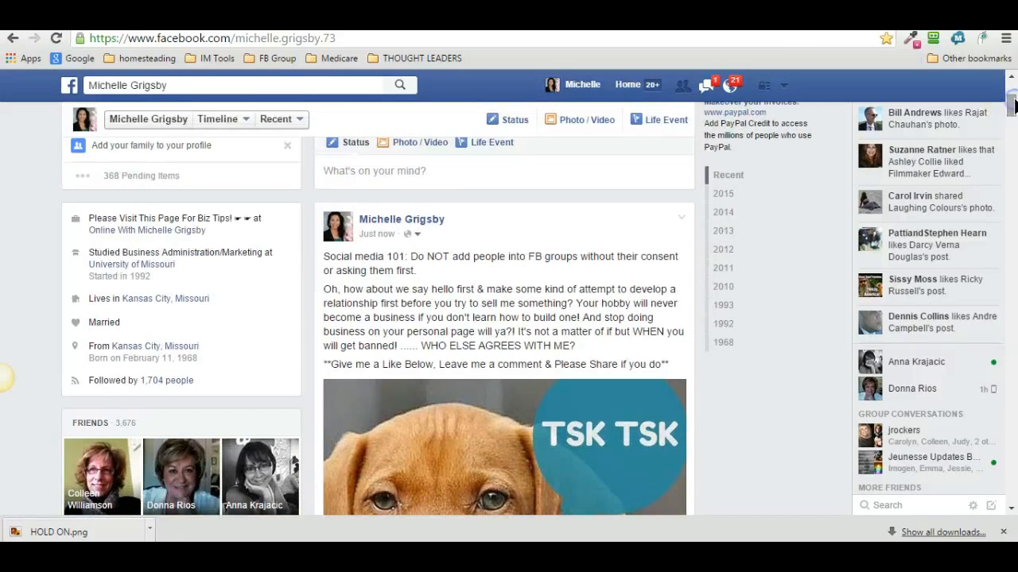